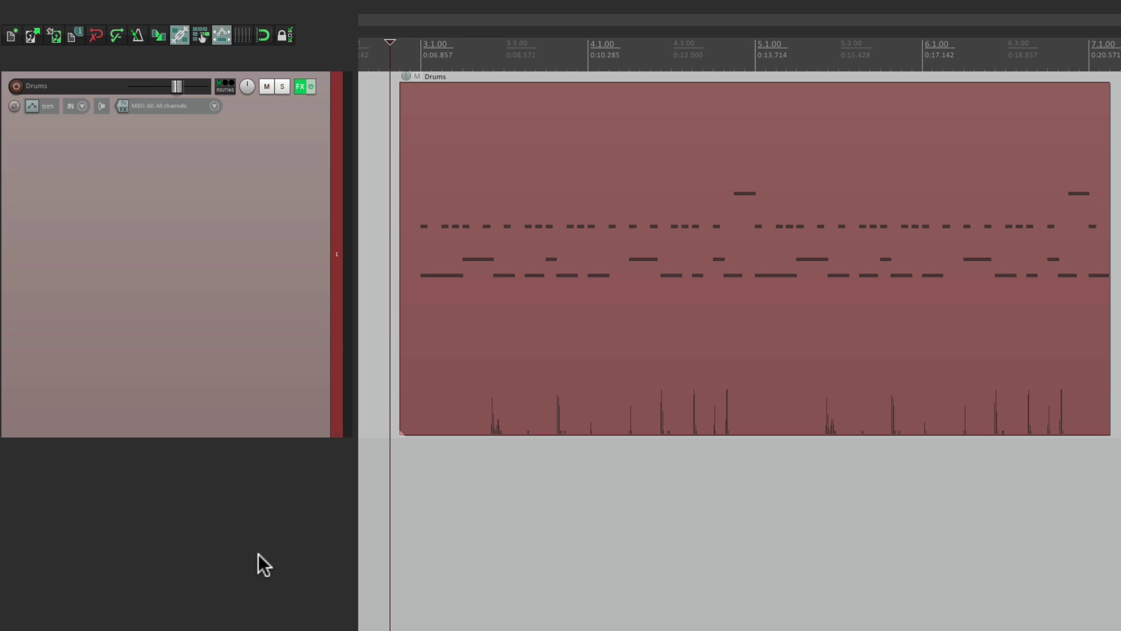
Play the drum loop briefly, then open the Drums item in the MIDI editor around bar 3
{"action": "key", "text": "space"}
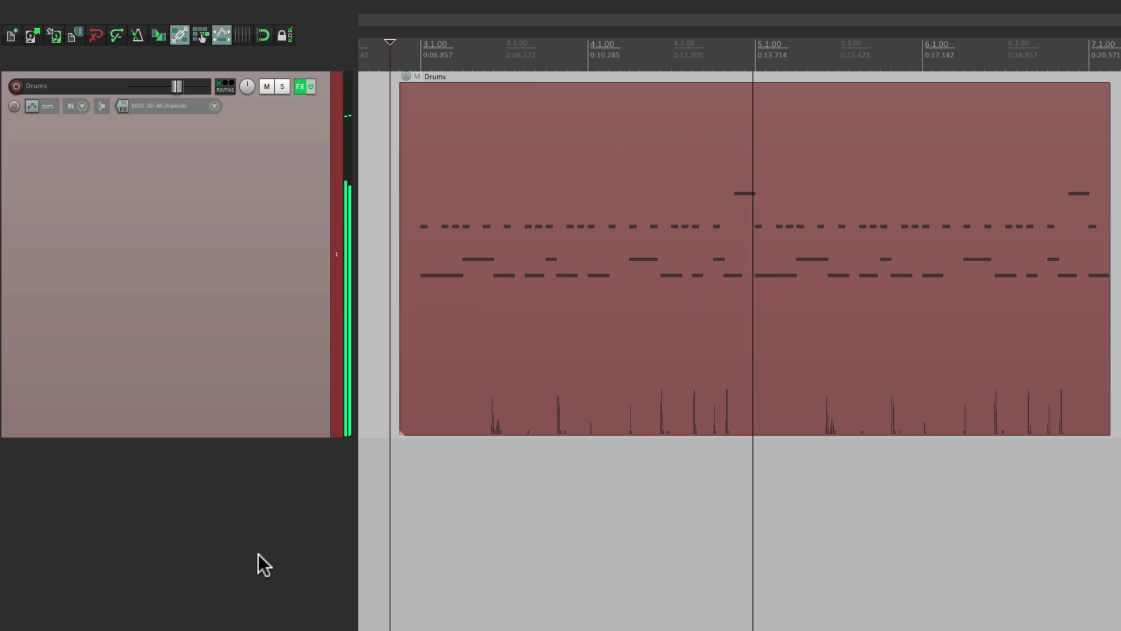
{"action": "key", "text": "space"}
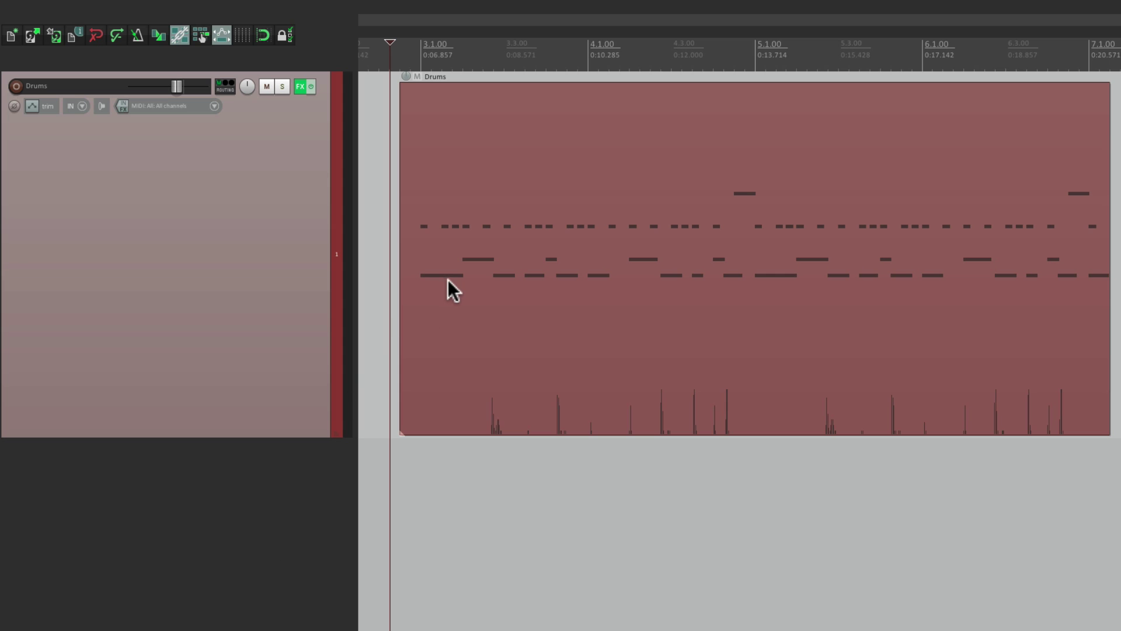
{"action": "double_click", "coordinate": [478, 226]}
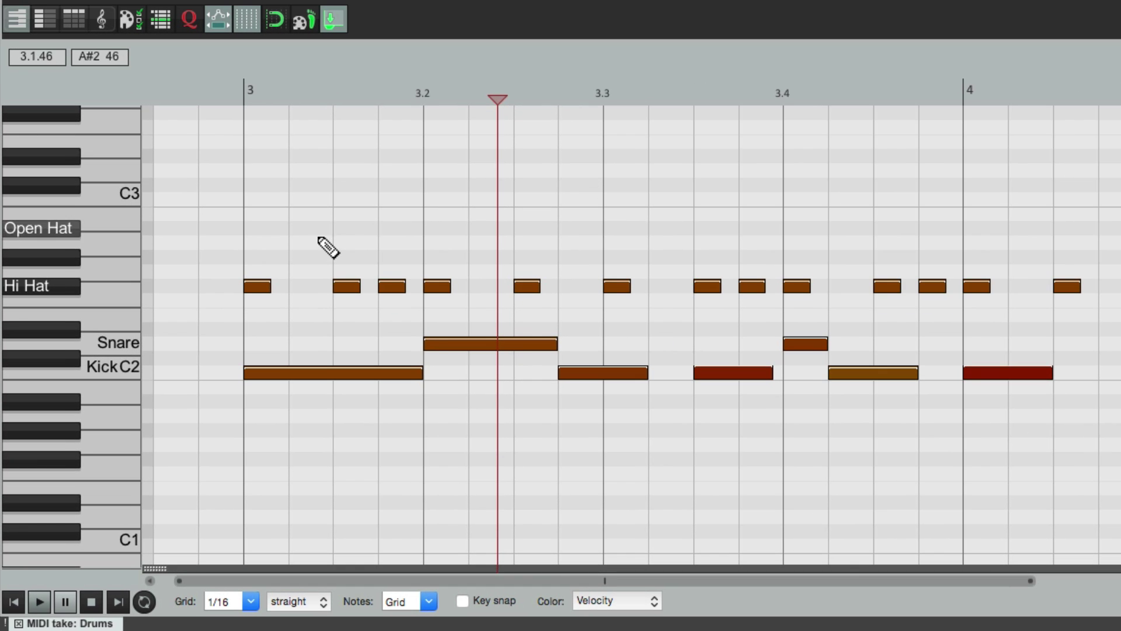
{"action": "scroll", "coordinate": [320, 251], "scroll_direction": "up", "scroll_amount": 4}
{"action": "scroll", "coordinate": [603, 243], "scroll_direction": "left", "scroll_amount": 3}
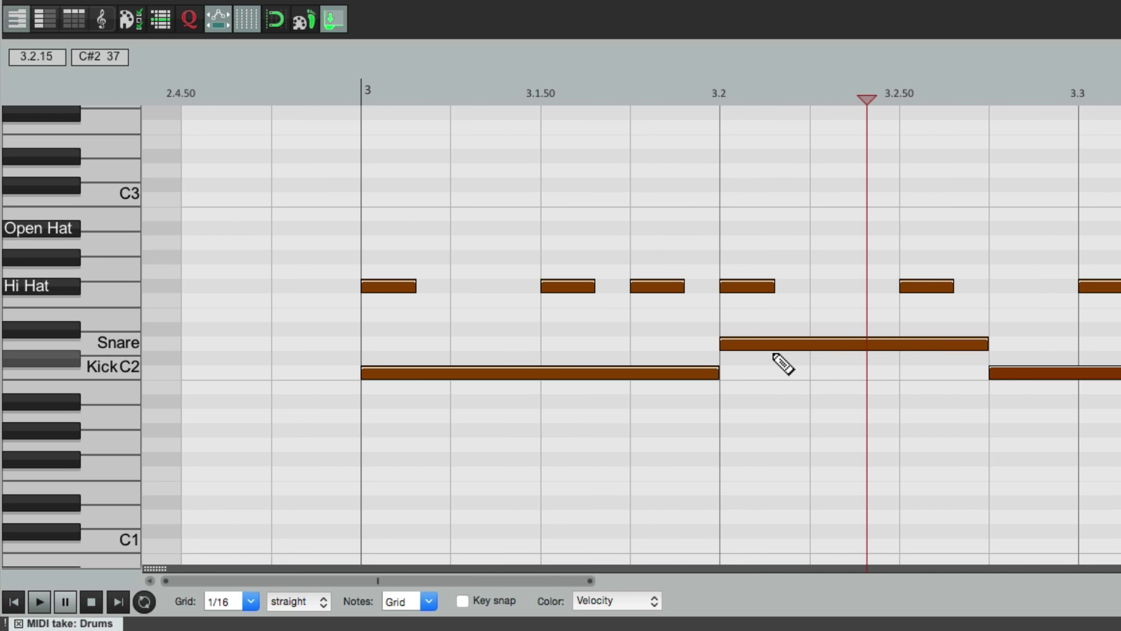
{"action": "scroll", "coordinate": [708, 310], "scroll_direction": "down", "scroll_amount": 2}
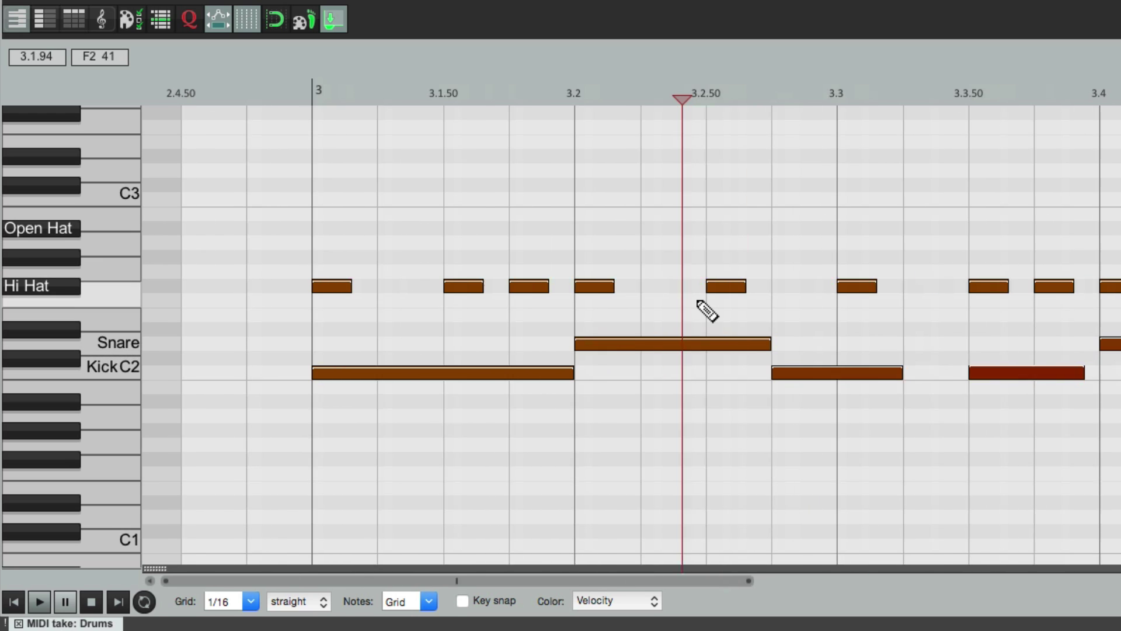
Play the kick, snare and hi-hat groove from just before bar 3, then stop
{"action": "left_click", "coordinate": [275, 82]}
{"action": "key", "text": "space"}
{"action": "scroll", "coordinate": [640, 168], "scroll_direction": "down", "scroll_amount": 2}
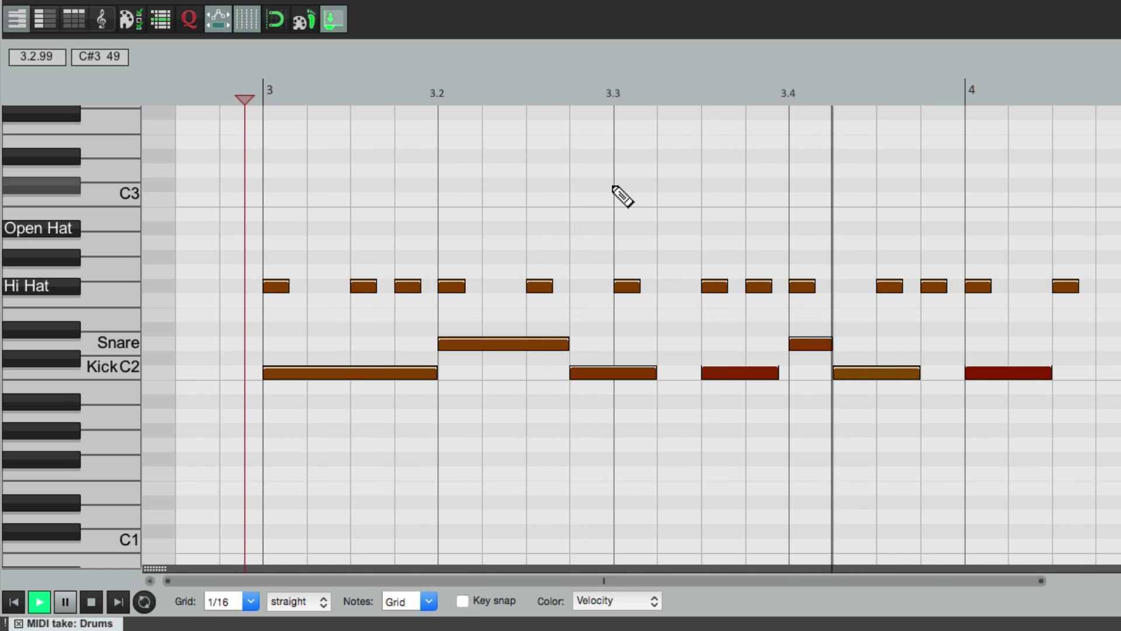
{"action": "key", "text": "space"}
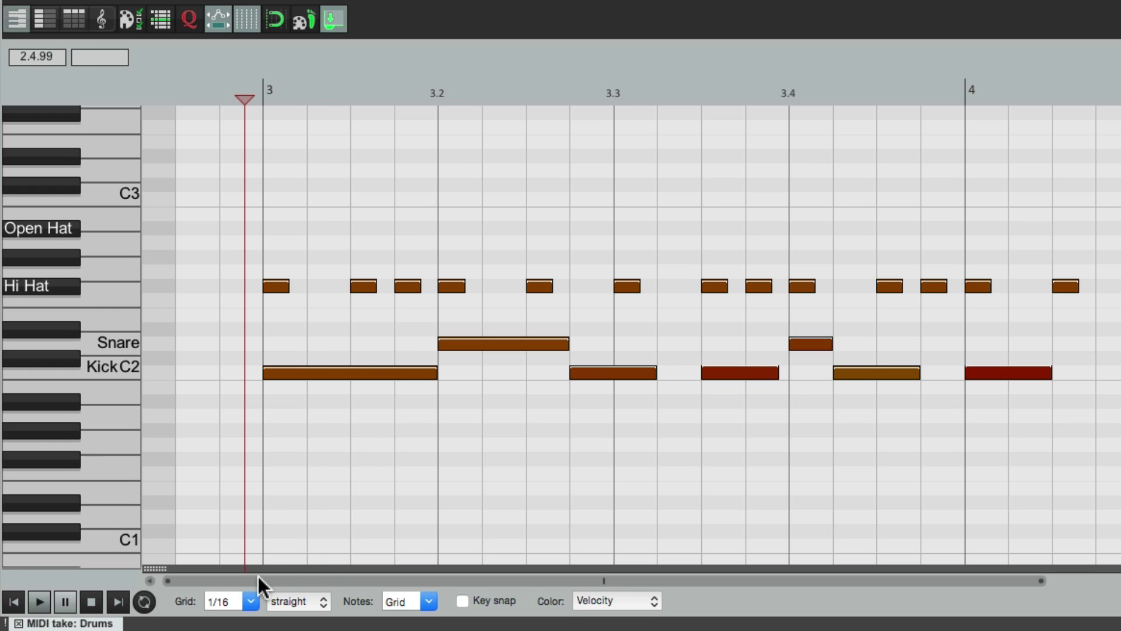
Set the MIDI editor grid to 1/16 swing, previewing the strength and leaving it at 0%
{"action": "left_click", "coordinate": [286, 598]}
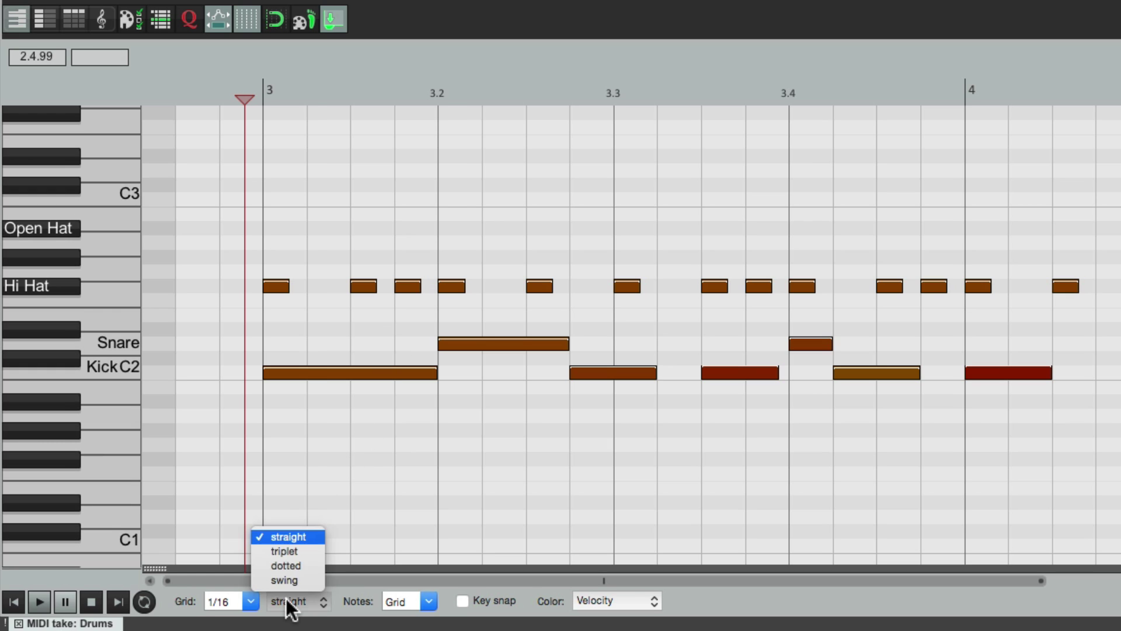
{"action": "left_click", "coordinate": [294, 579]}
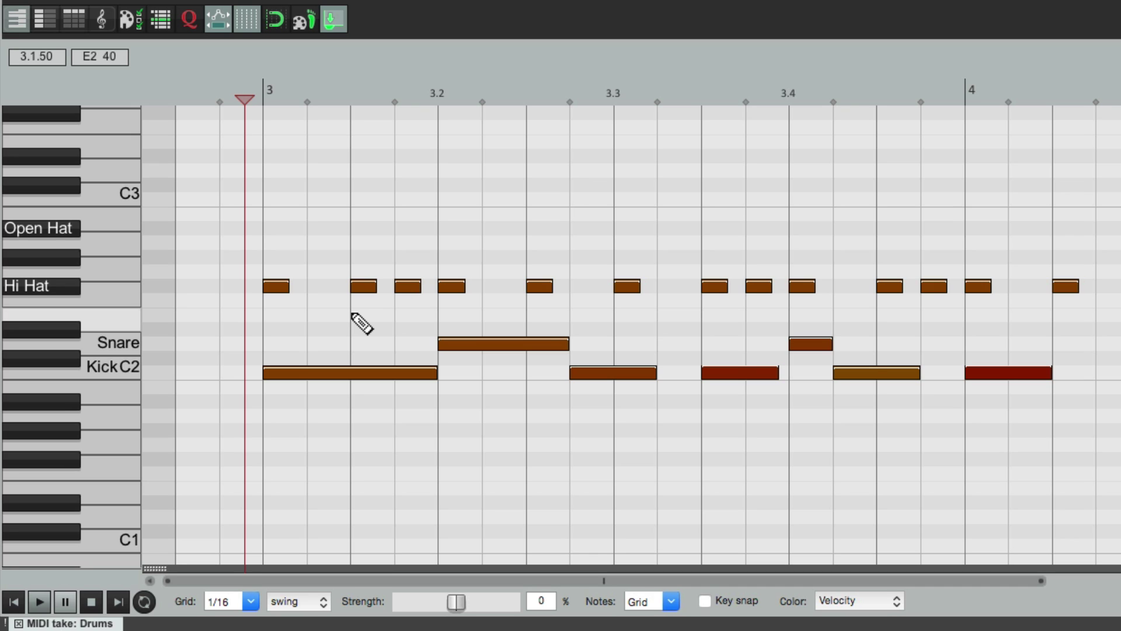
{"action": "left_click", "coordinate": [251, 601]}
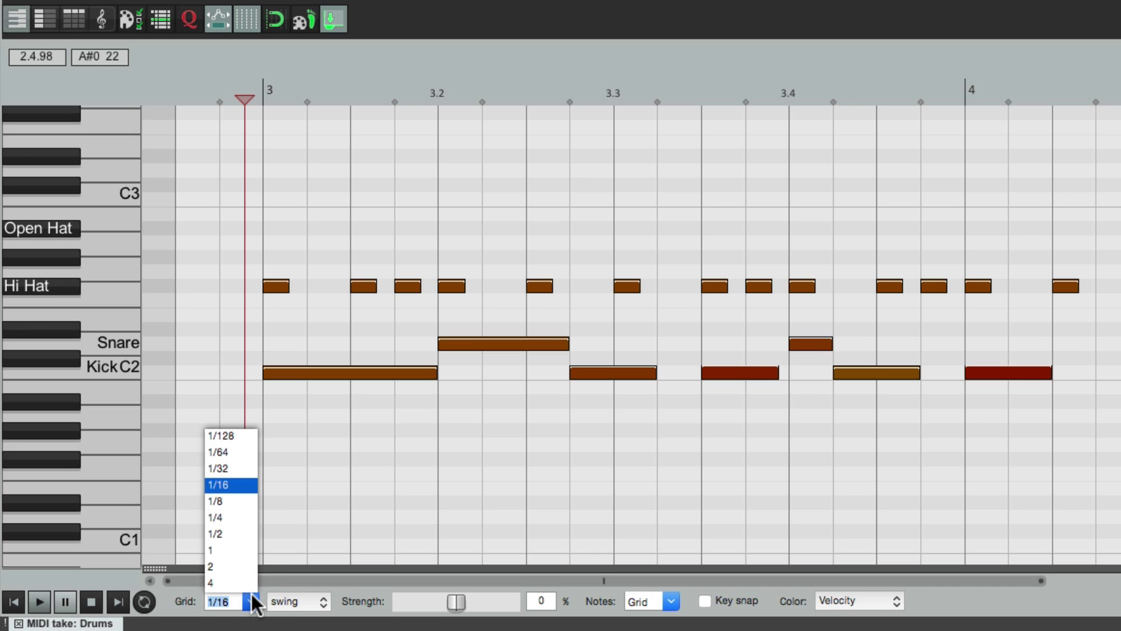
{"action": "left_click", "coordinate": [240, 488]}
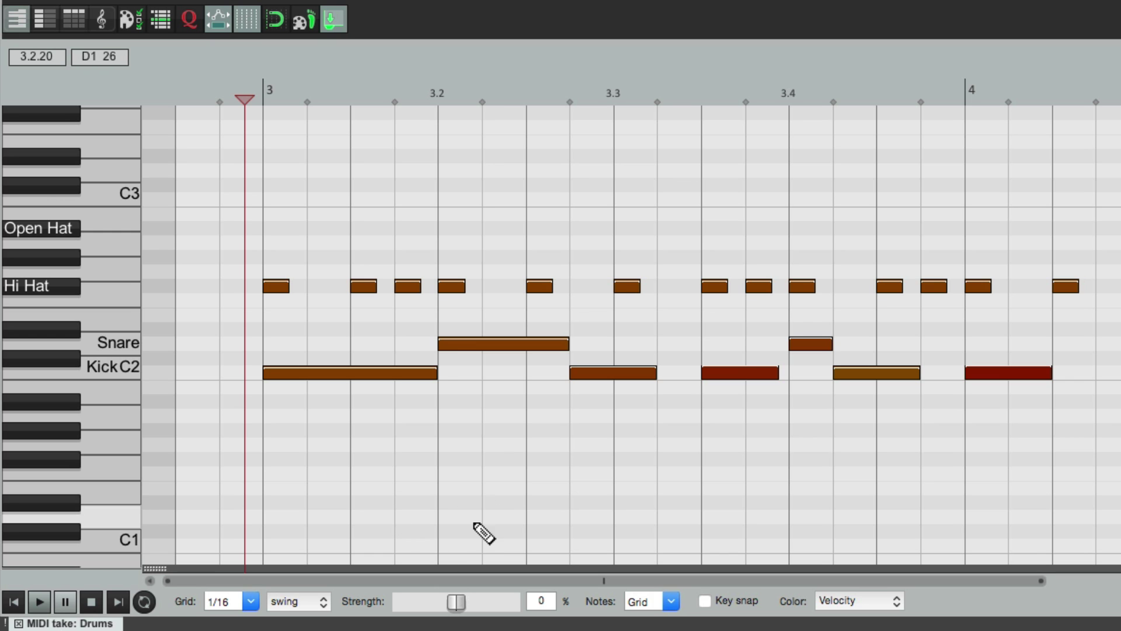
{"action": "mouse_move", "coordinate": [458, 604]}
{"action": "left_mouse_down"}
{"action": "mouse_move", "coordinate": [488, 605]}
{"action": "mouse_move", "coordinate": [458, 605]}
{"action": "mouse_move", "coordinate": [483, 603]}
{"action": "mouse_move", "coordinate": [463, 593]}
{"action": "mouse_move", "coordinate": [487, 590]}
{"action": "mouse_move", "coordinate": [453, 587]}
{"action": "mouse_move", "coordinate": [497, 583]}
{"action": "mouse_move", "coordinate": [459, 584]}
{"action": "left_mouse_up"}
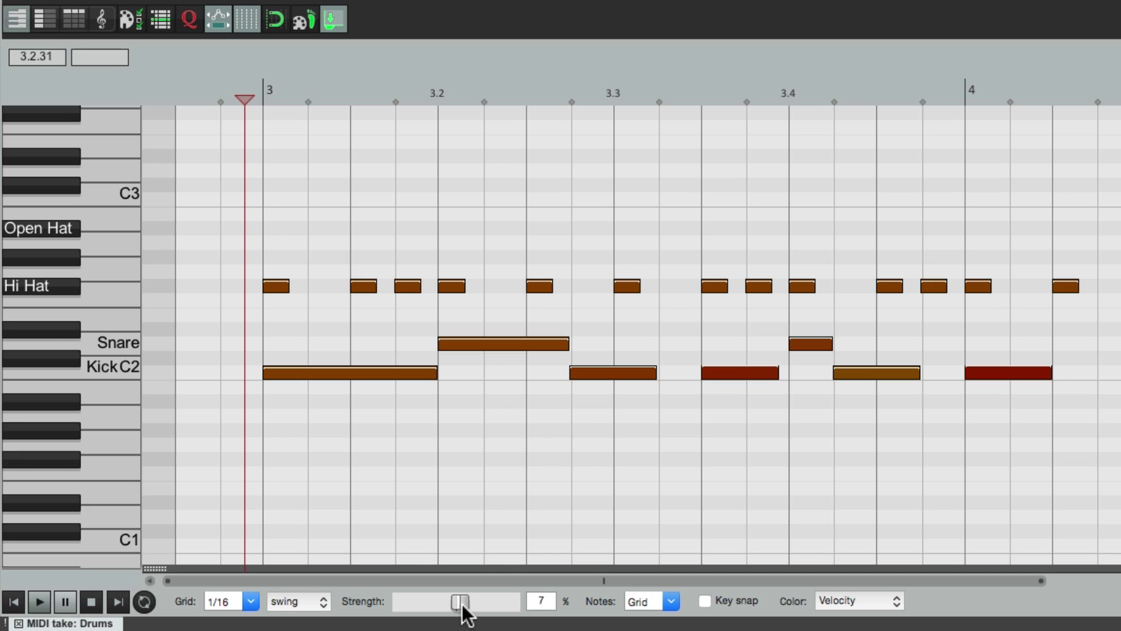
{"action": "left_click_drag", "start_coordinate": [458, 607], "coordinate": [456, 607]}
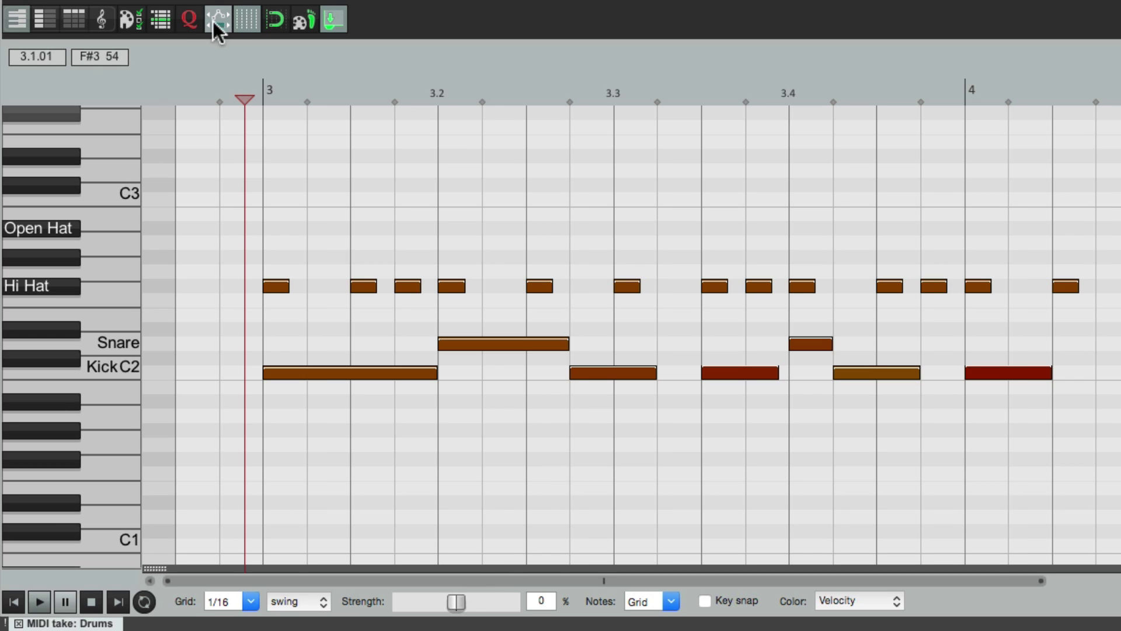
Quantize the drum notes to the swing grid at 50% strength and play the swung groove
{"action": "left_click", "coordinate": [191, 19]}
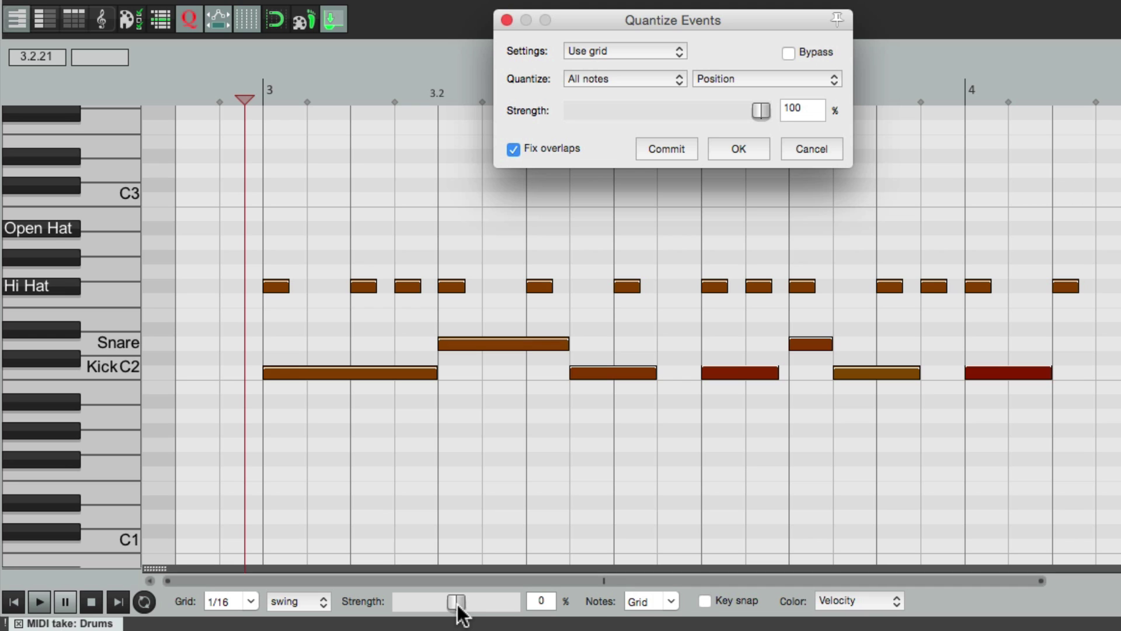
{"action": "left_click_drag", "start_coordinate": [457, 608], "coordinate": [482, 607]}
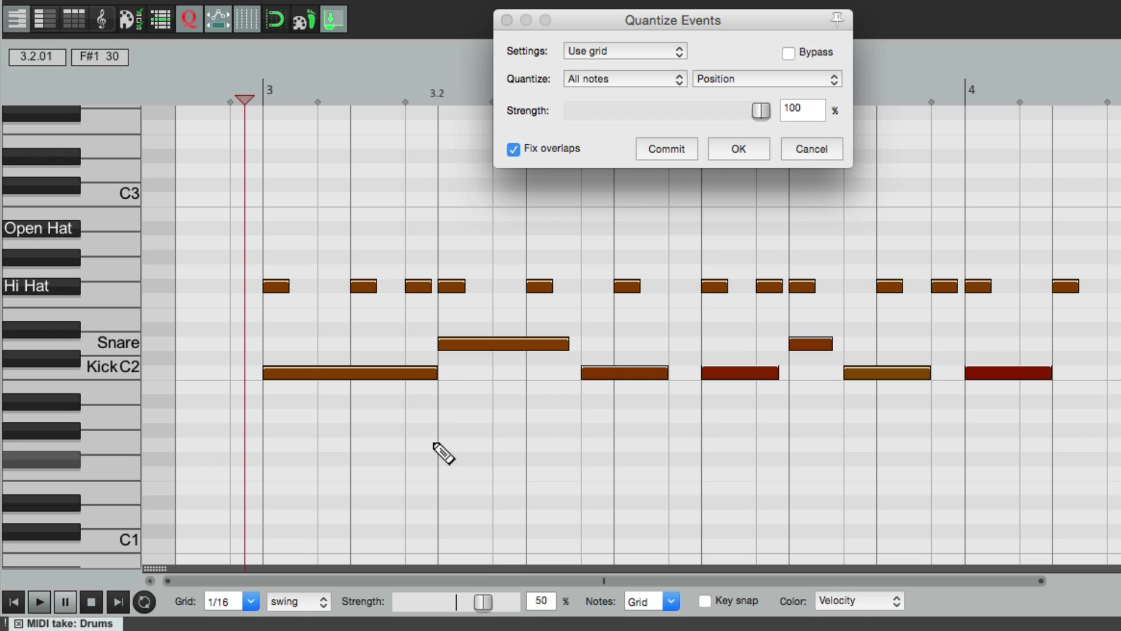
{"action": "key", "text": "space"}
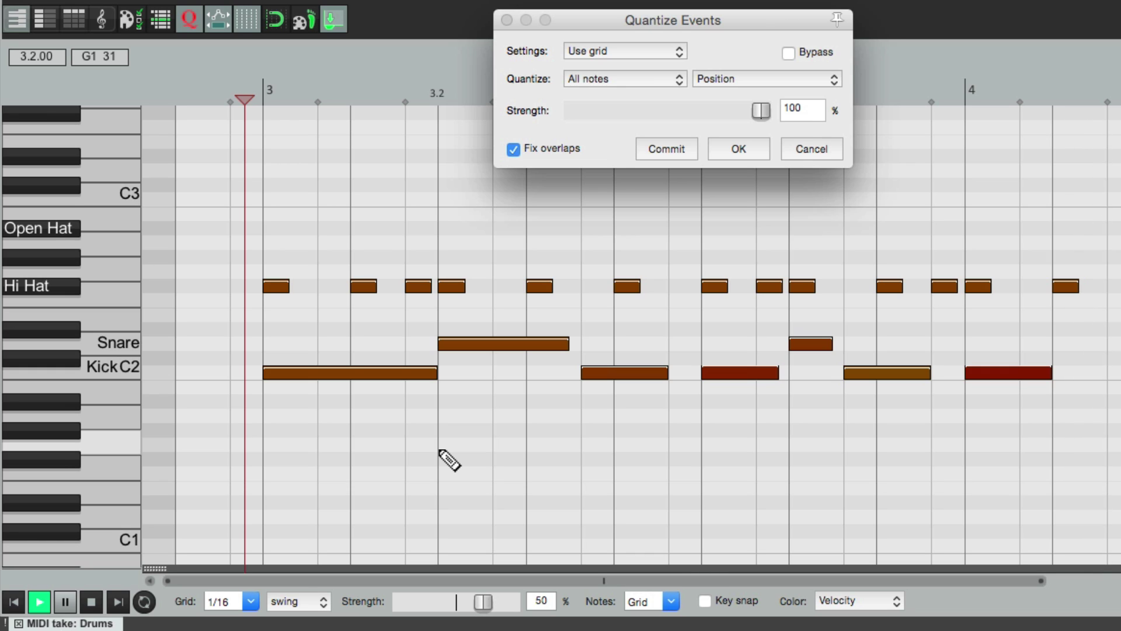
{"action": "key", "text": "space"}
Audition the drums with swing strength raised to about 68%, then lowered to 37%
{"action": "left_click_drag", "start_coordinate": [482, 607], "coordinate": [496, 607]}
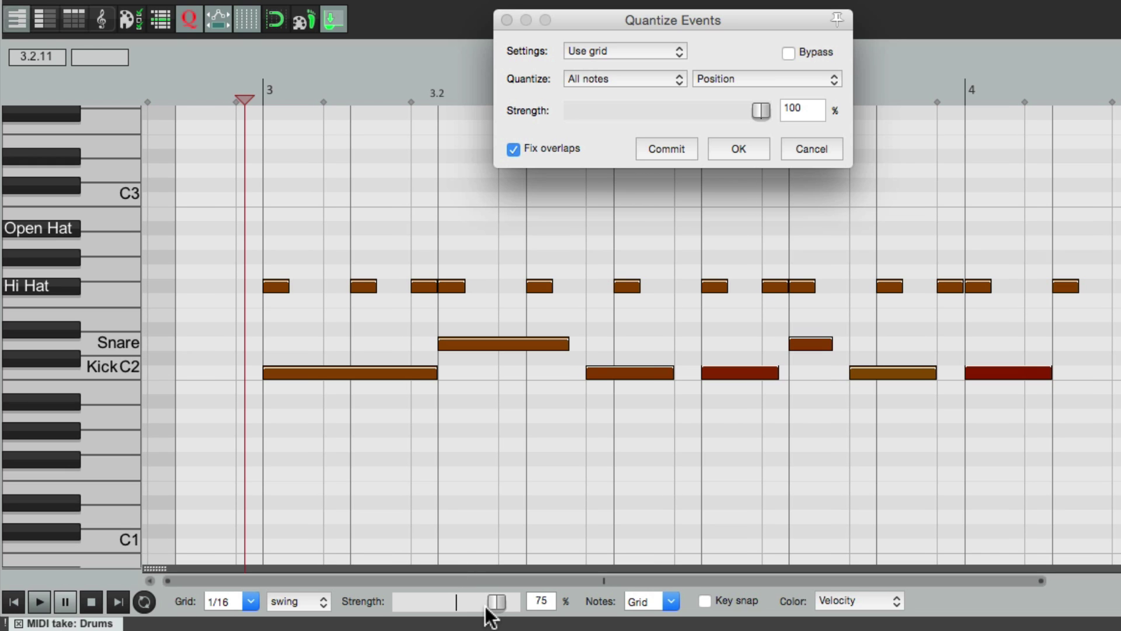
{"action": "key", "text": "space"}
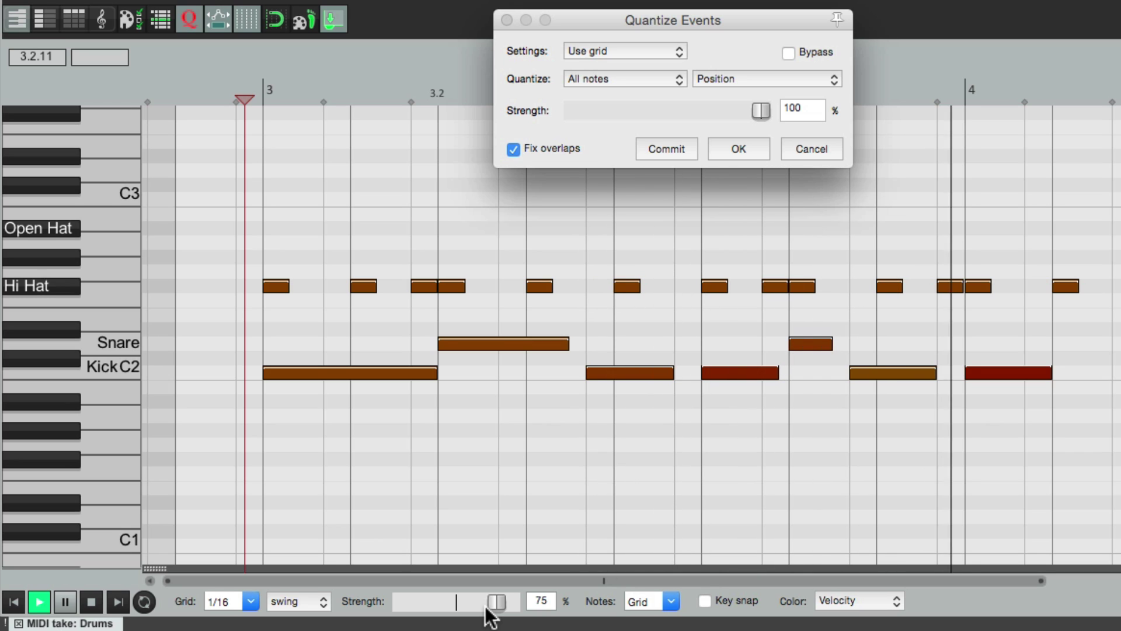
{"action": "key", "text": "space"}
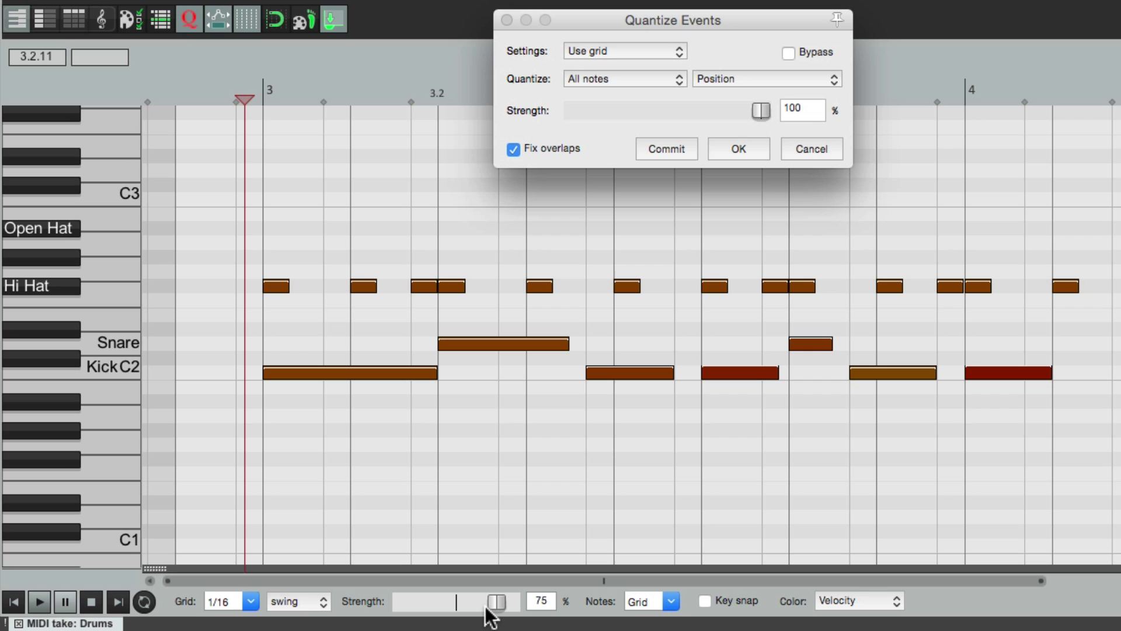
{"action": "left_click_drag", "start_coordinate": [493, 608], "coordinate": [470, 611]}
{"action": "key", "text": "space"}
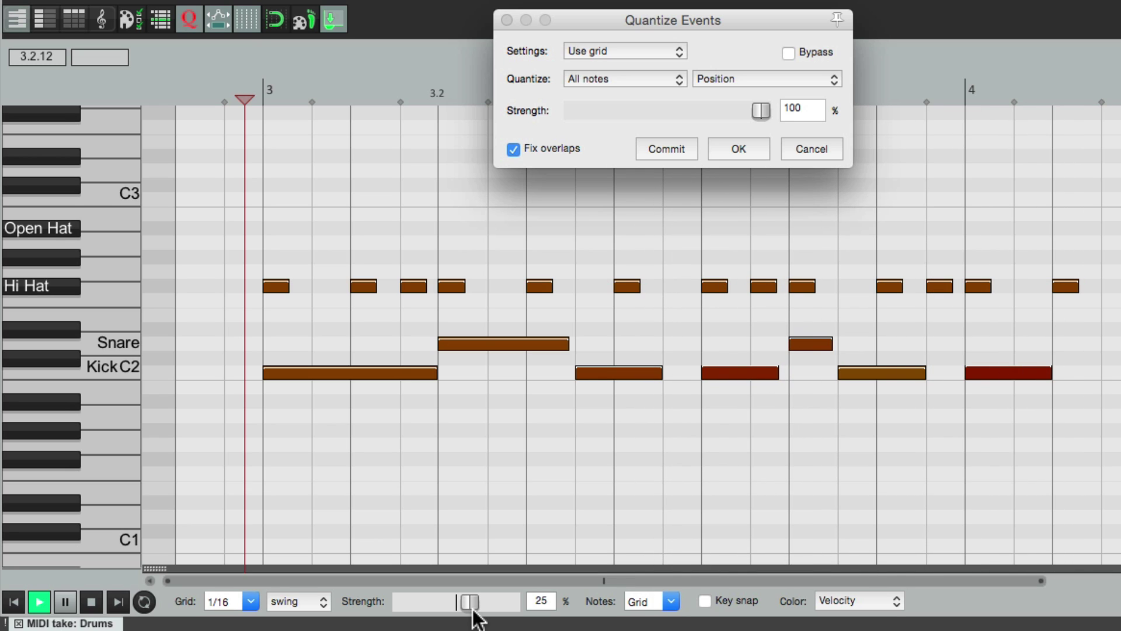
{"action": "key", "text": "space"}
Reset swing strength to 0% and return the grid to 1/16 straight
{"action": "left_click_drag", "start_coordinate": [466, 612], "coordinate": [492, 613]}
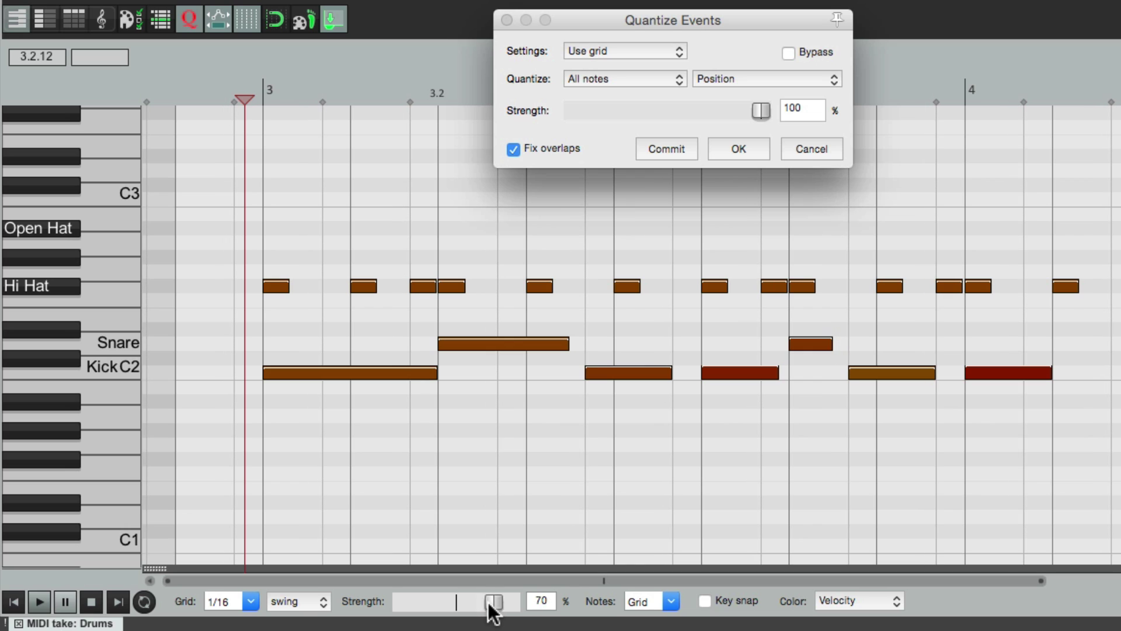
{"action": "double_click", "coordinate": [493, 607]}
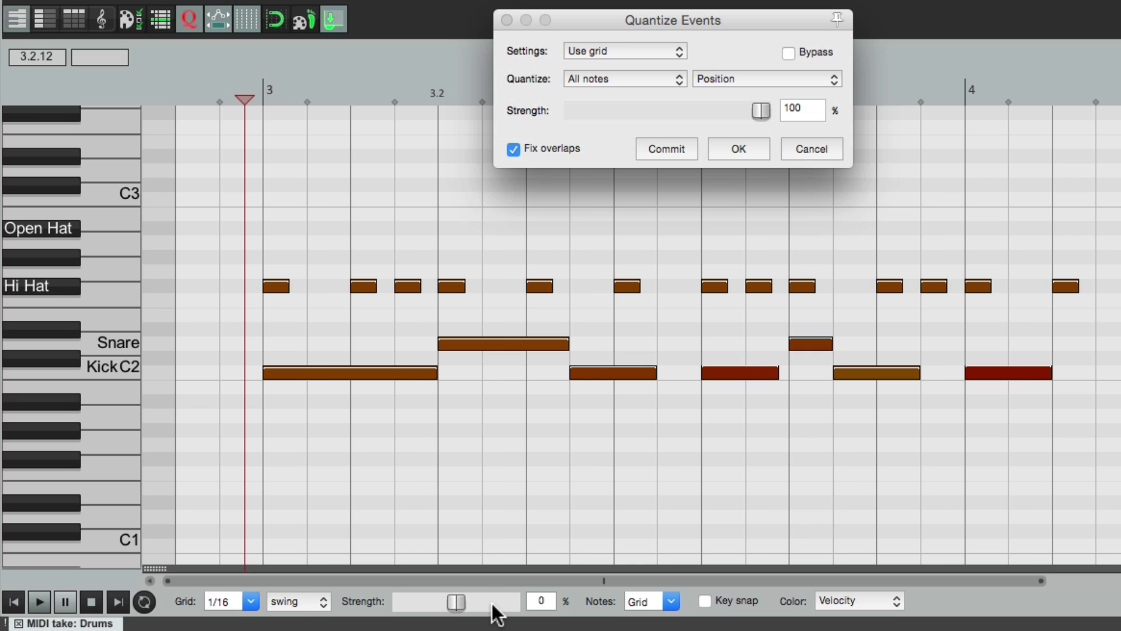
{"action": "left_click", "coordinate": [314, 605]}
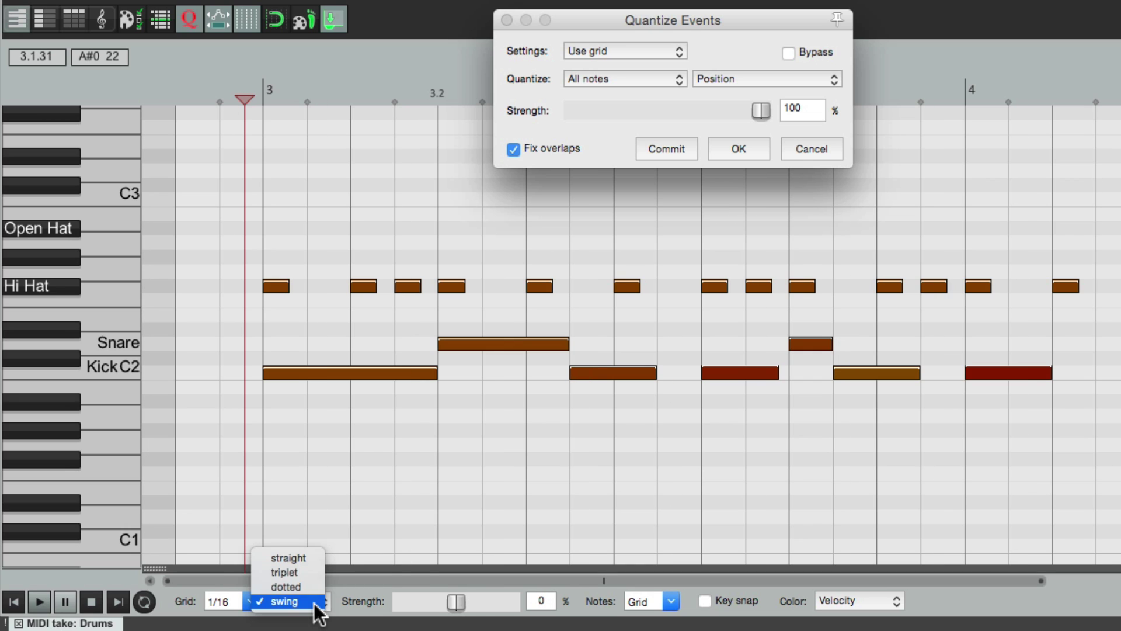
{"action": "left_click", "coordinate": [313, 559]}
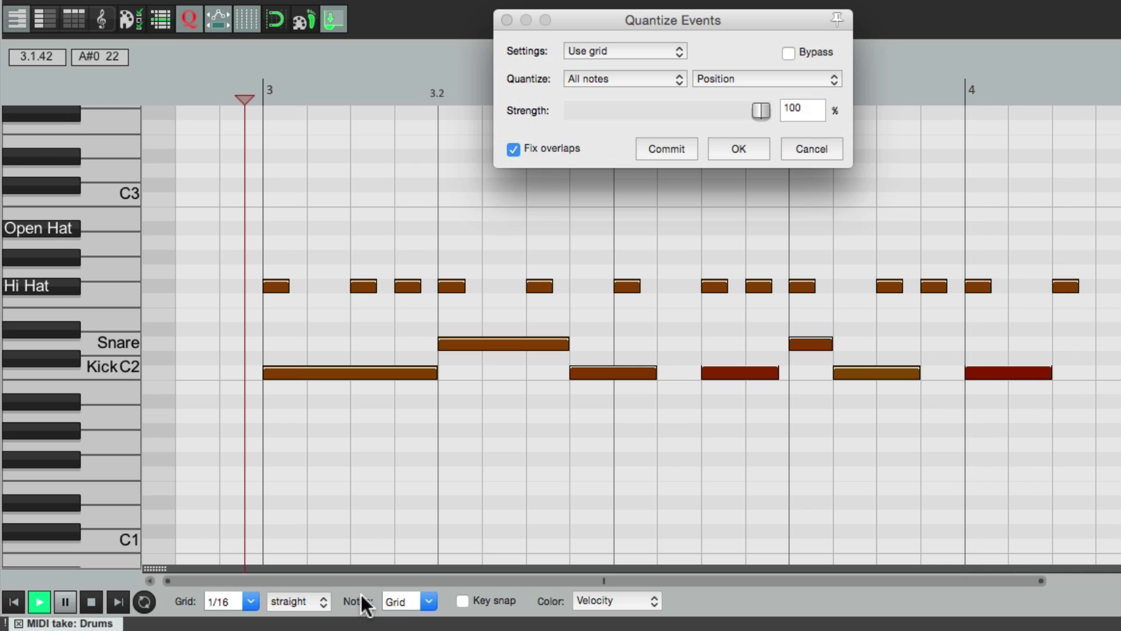
{"action": "key", "text": "space"}
Set the MIDI grid to swing at 50% and copy the kick note to D3 at beat 3.2
{"action": "left_click", "coordinate": [506, 21]}
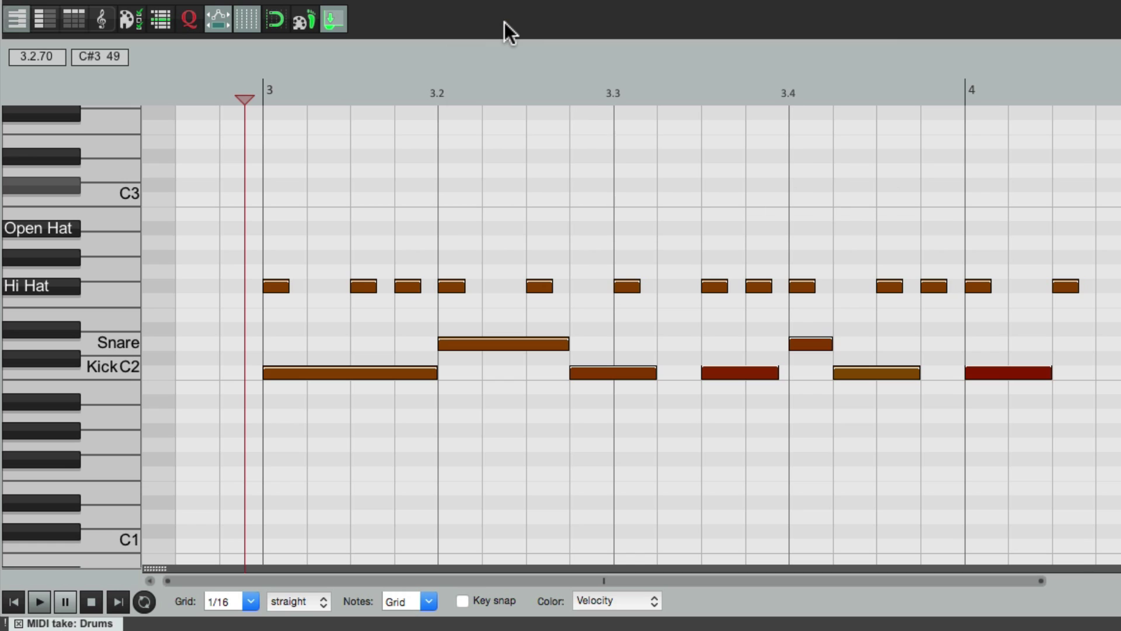
{"action": "left_click", "coordinate": [315, 601]}
{"action": "left_click", "coordinate": [310, 580]}
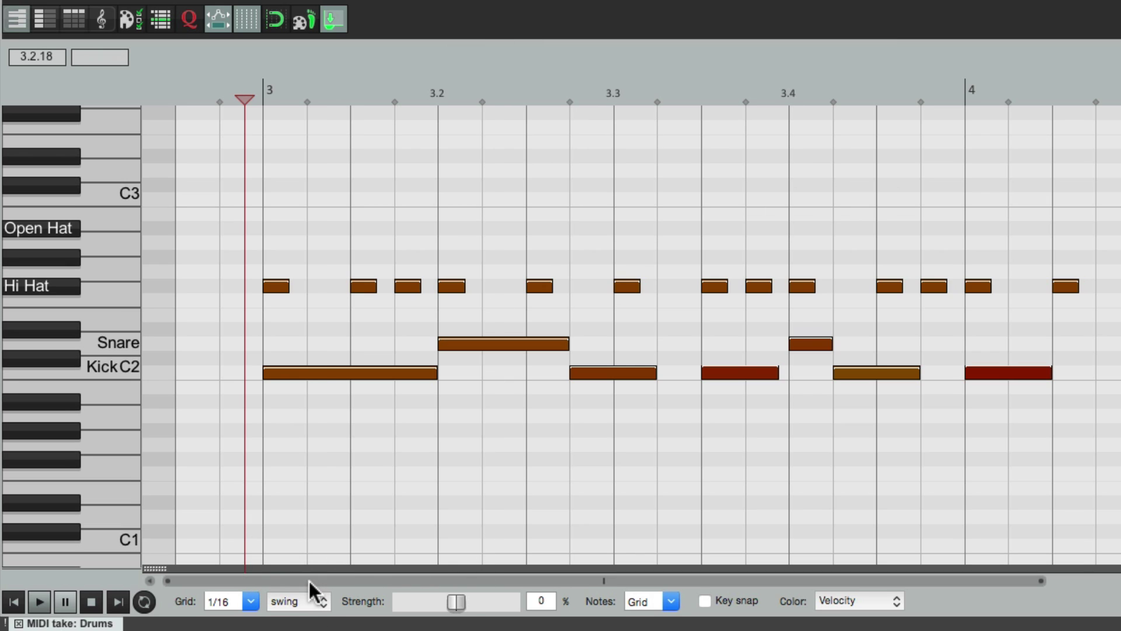
{"action": "left_click_drag", "start_coordinate": [454, 607], "coordinate": [484, 612]}
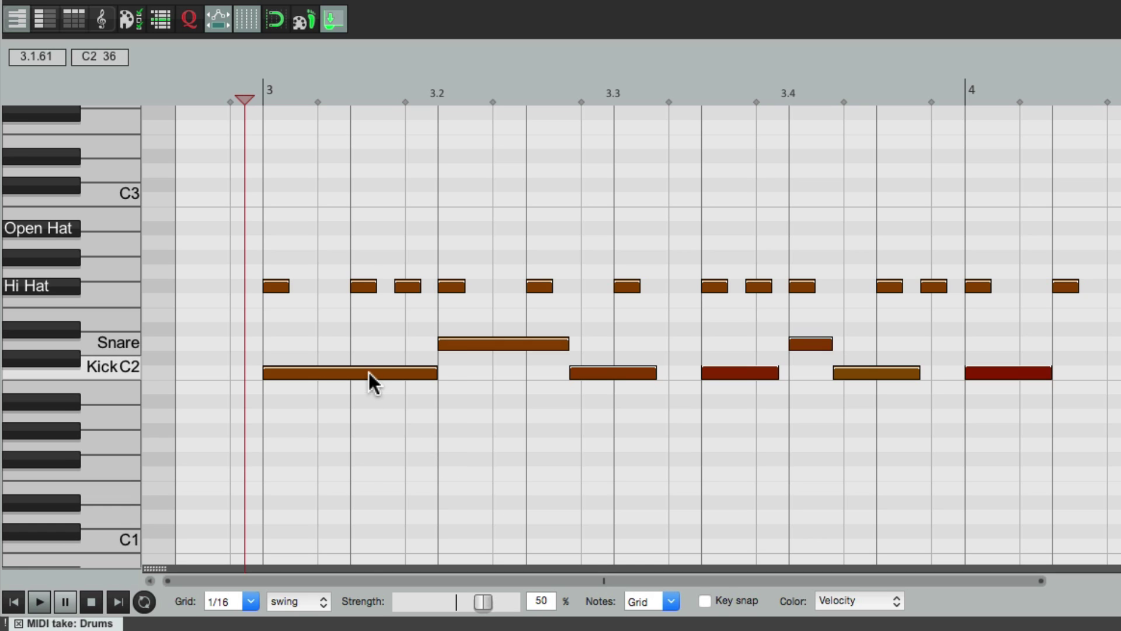
{"action": "left_click_drag", "start_coordinate": [369, 372], "coordinate": [594, 173]}
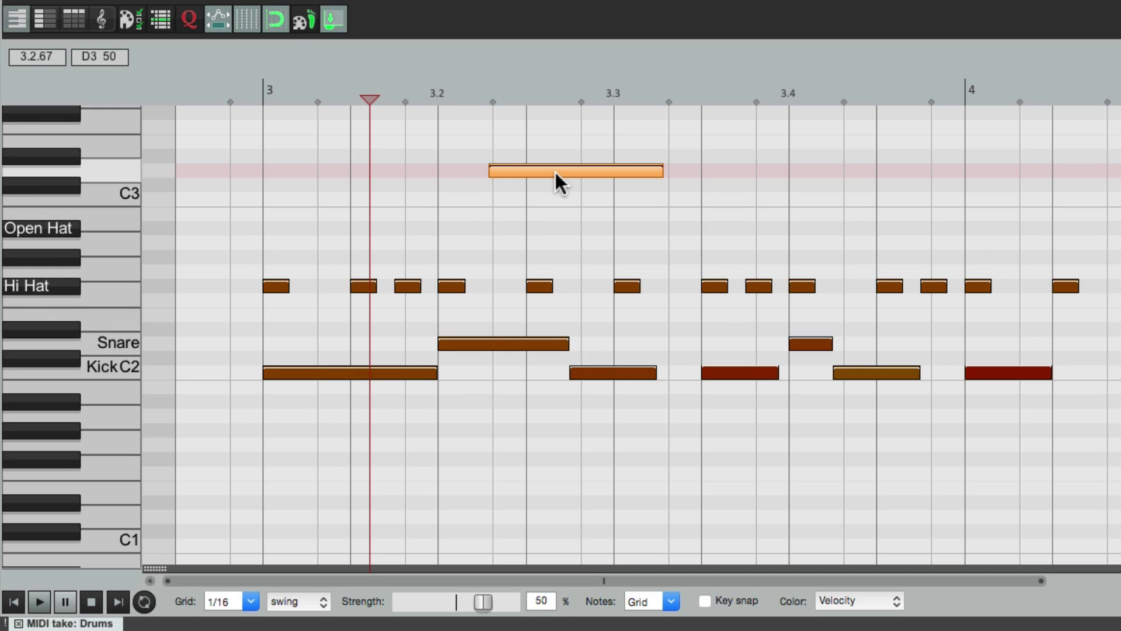
{"action": "left_click_drag", "start_coordinate": [554, 170], "coordinate": [497, 171]}
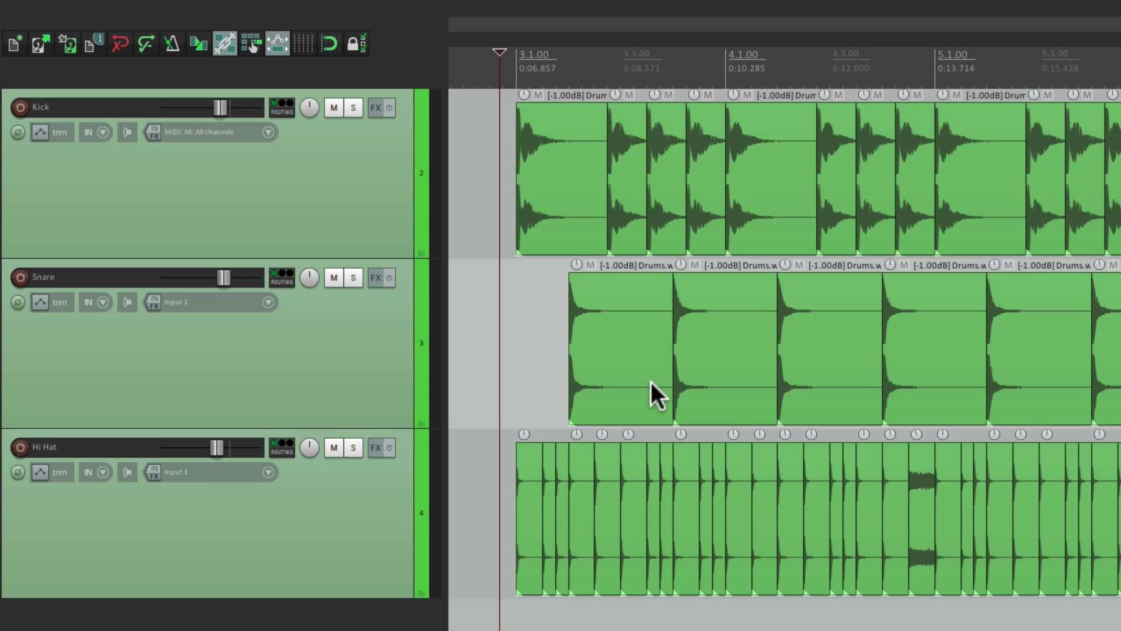
Play the Kick, Snare and Hi Hat tracks in the arrange view, then stop
{"action": "key", "text": "space"}
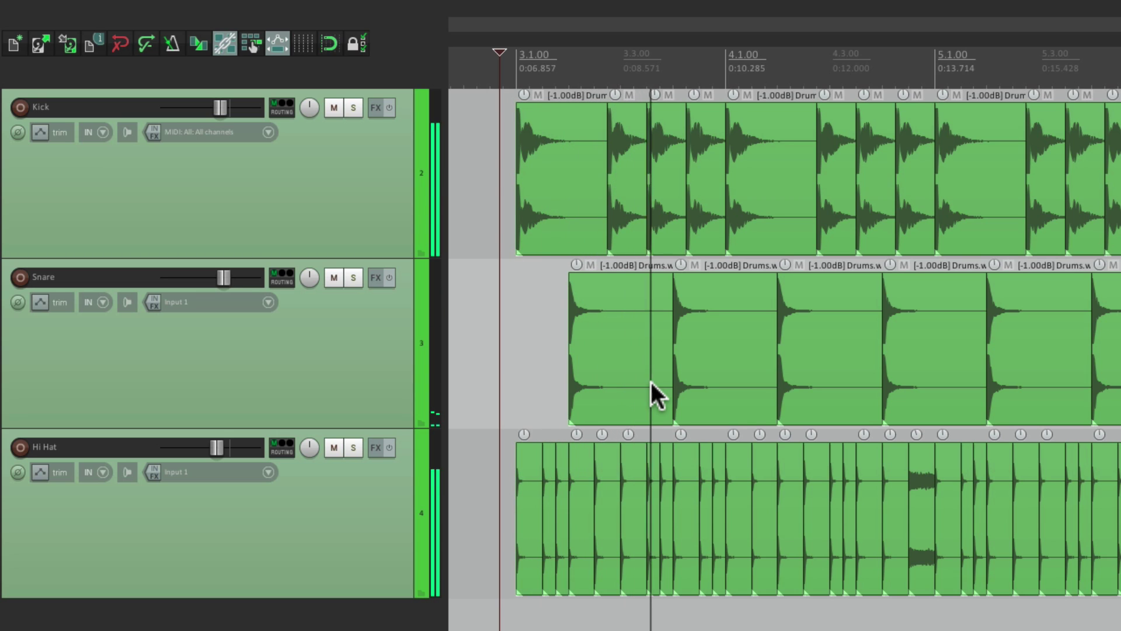
{"action": "key", "text": "space"}
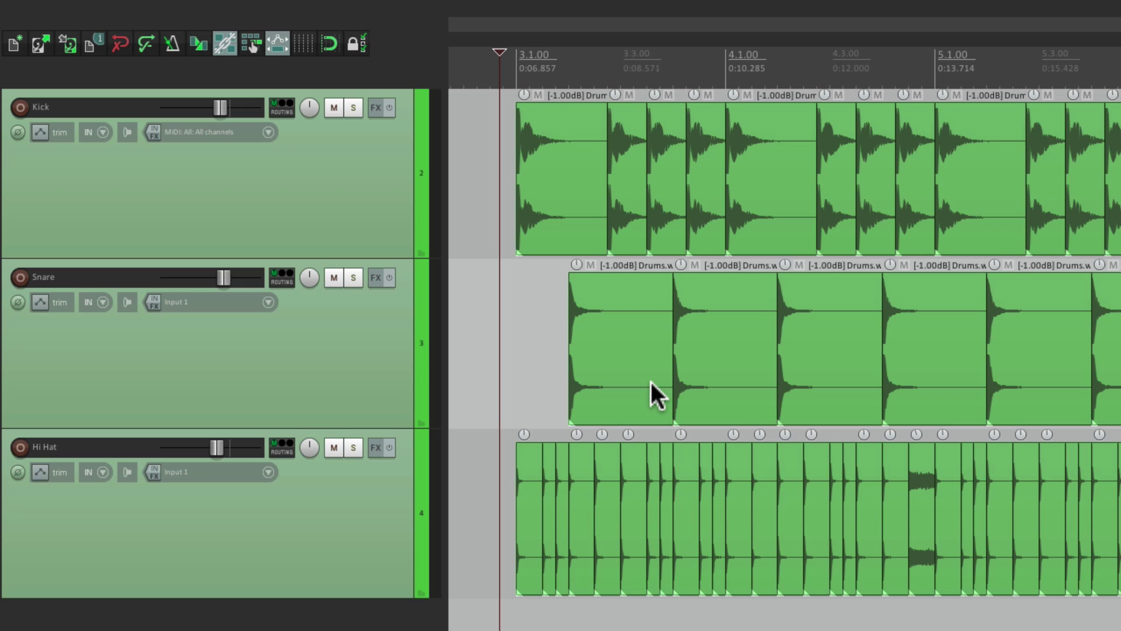
Turn on arrange-view grid lines and set the Snap/Grid swing to 65%
{"action": "left_click", "coordinate": [304, 44]}
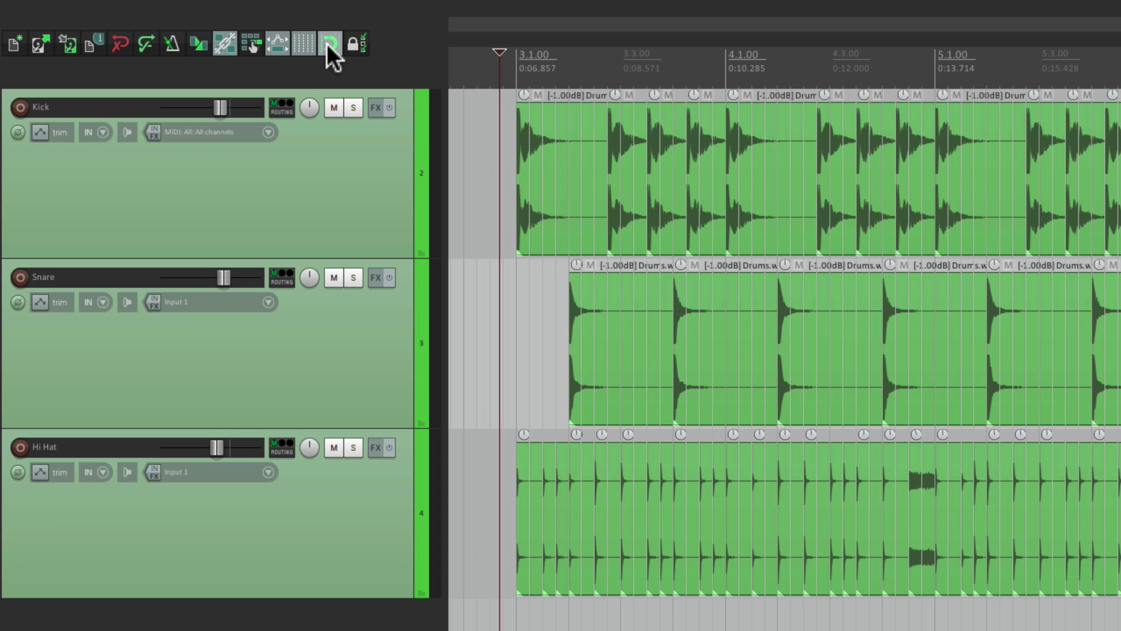
{"action": "right_click", "coordinate": [329, 43]}
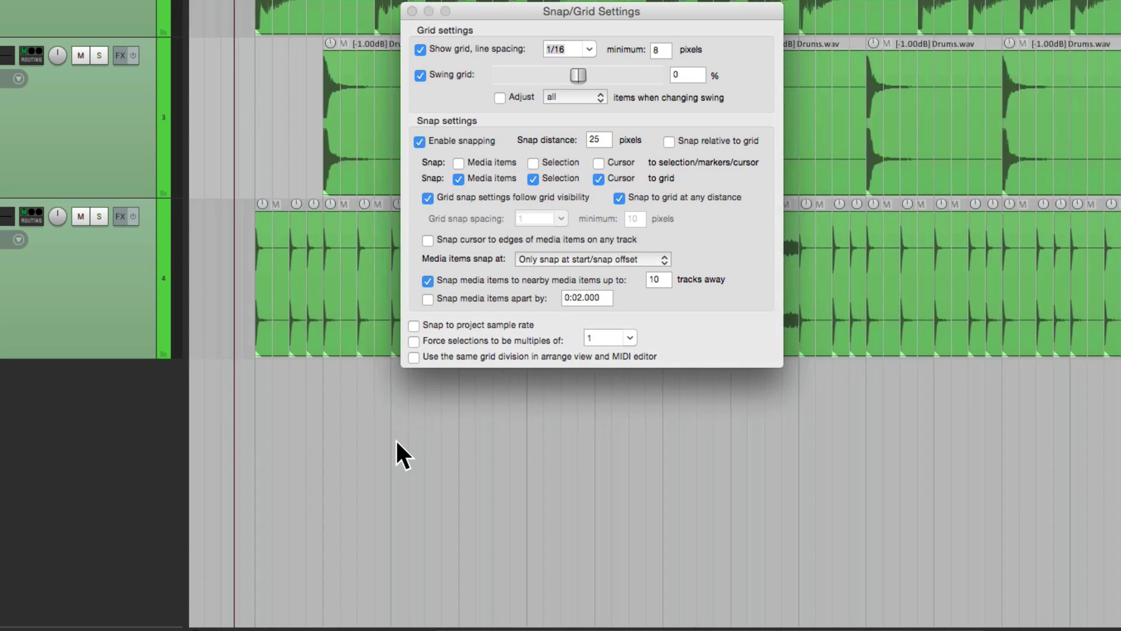
{"action": "scroll", "coordinate": [394, 439], "scroll_direction": "up", "scroll_amount": 1}
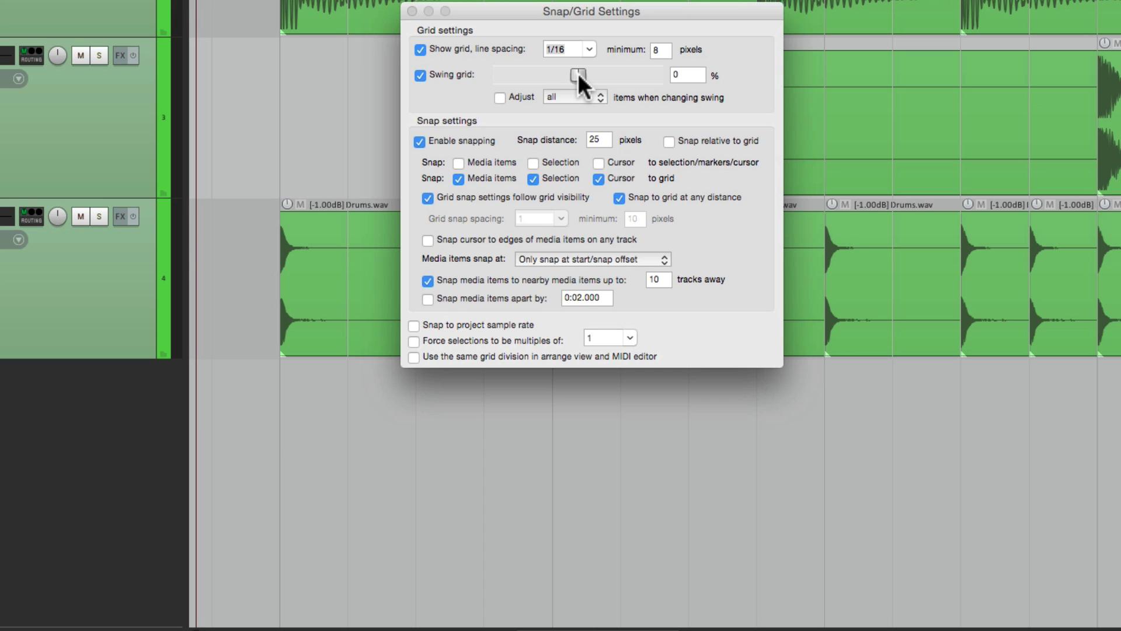
{"action": "left_click_drag", "start_coordinate": [577, 73], "coordinate": [624, 83]}
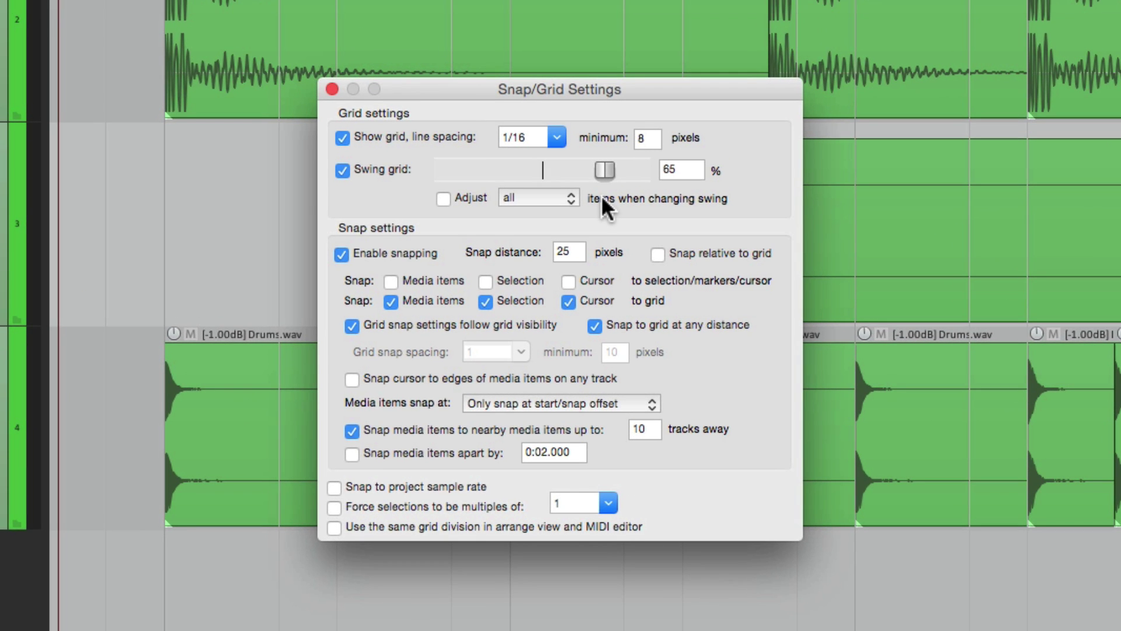
Reset grid swing to 0%, then set it to 50% so the drum items shift onto it
{"action": "double_click", "coordinate": [603, 169]}
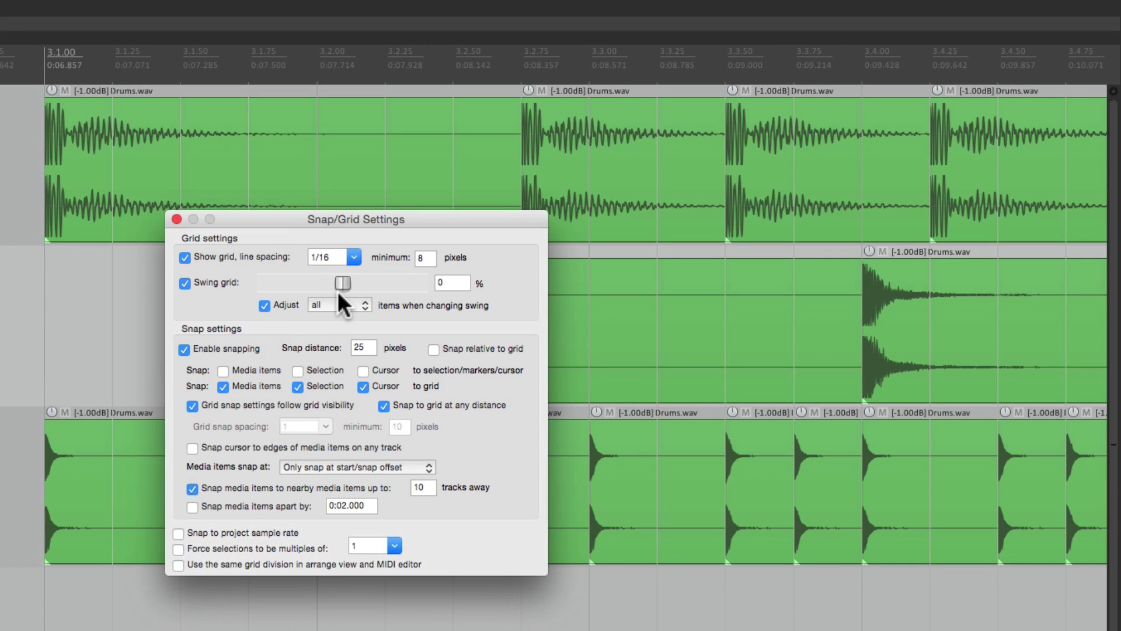
{"action": "left_click_drag", "start_coordinate": [342, 284], "coordinate": [381, 279]}
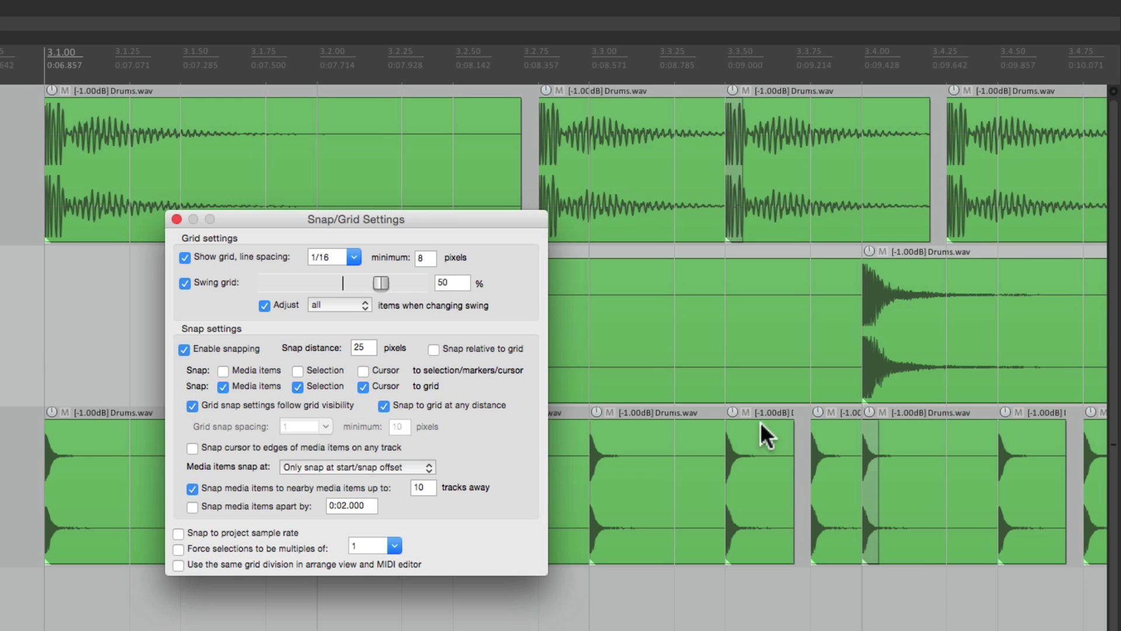
{"action": "left_click", "coordinate": [820, 464]}
{"action": "scroll", "coordinate": [821, 464], "scroll_direction": "down", "scroll_amount": 3}
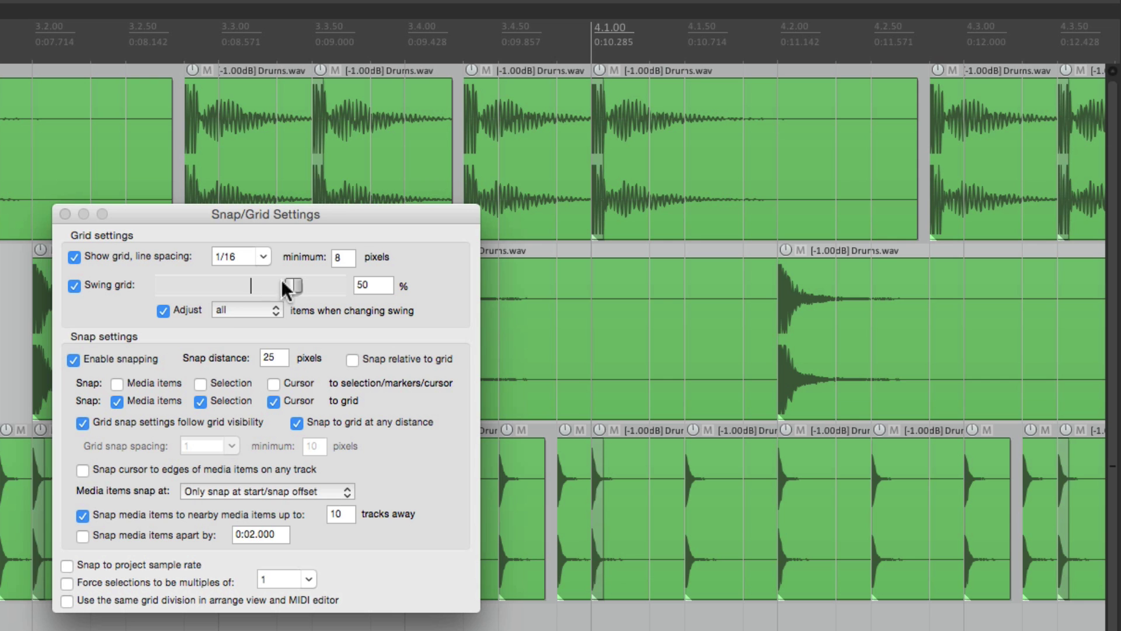
{"action": "mouse_move", "coordinate": [291, 285]}
{"action": "left_mouse_down"}
{"action": "mouse_move", "coordinate": [307, 282]}
{"action": "mouse_move", "coordinate": [267, 286]}
{"action": "mouse_move", "coordinate": [311, 285]}
{"action": "mouse_move", "coordinate": [243, 292]}
{"action": "mouse_move", "coordinate": [306, 292]}
{"action": "mouse_move", "coordinate": [265, 292]}
{"action": "mouse_move", "coordinate": [290, 292]}
{"action": "left_mouse_up"}
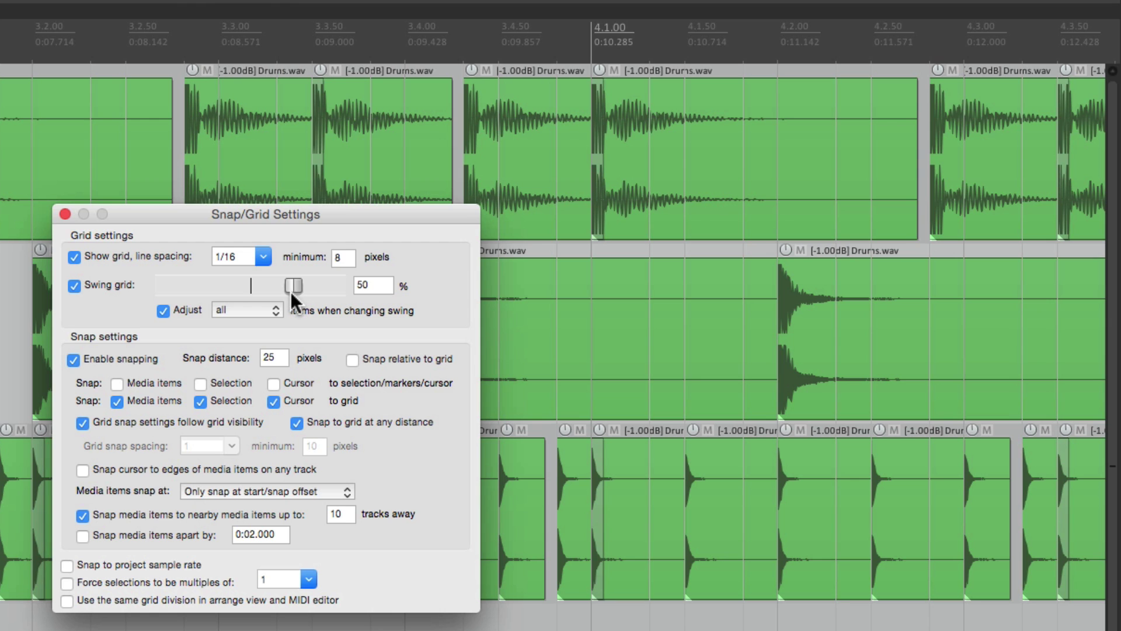
{"action": "left_click", "coordinate": [65, 214]}
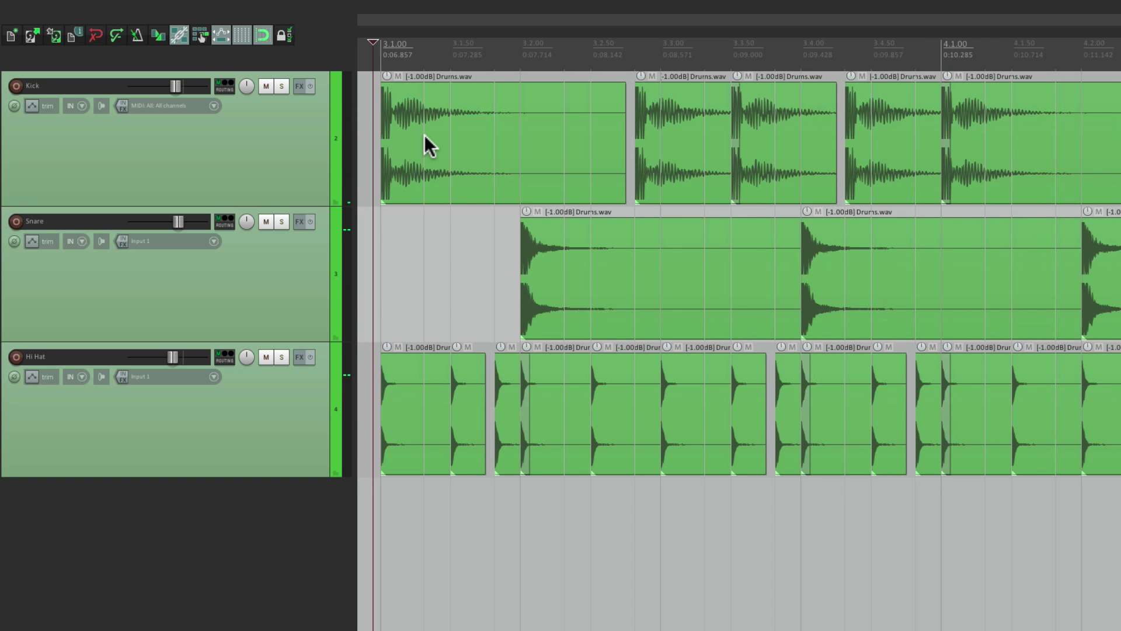
Set the grid swing to 75% and audition the drums
{"action": "right_click", "coordinate": [263, 37]}
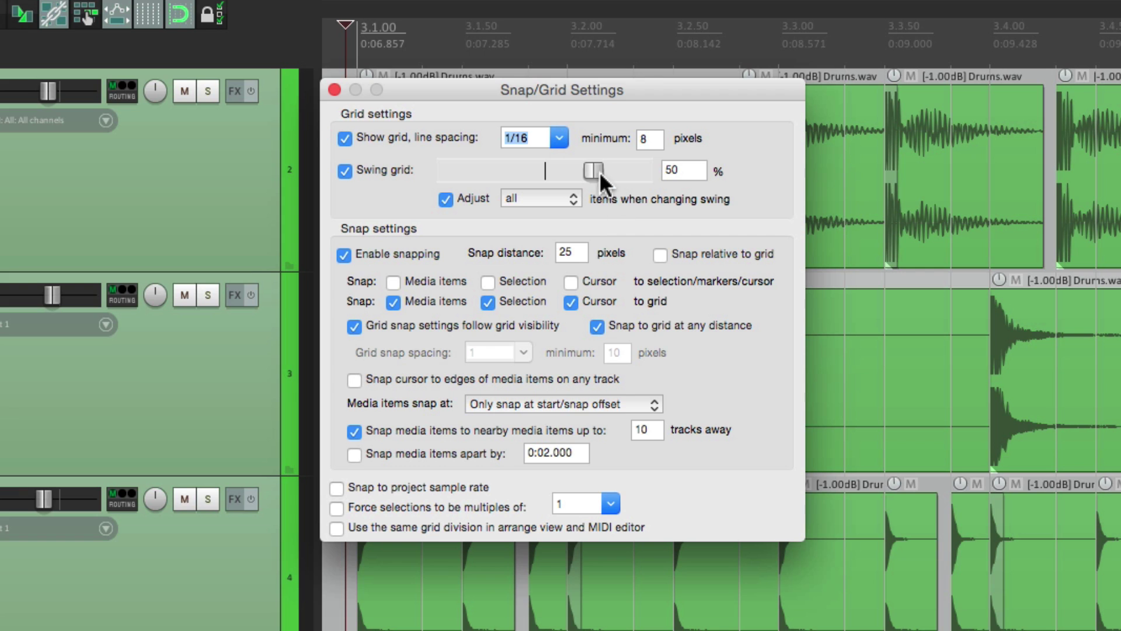
{"action": "left_click_drag", "start_coordinate": [599, 171], "coordinate": [620, 170]}
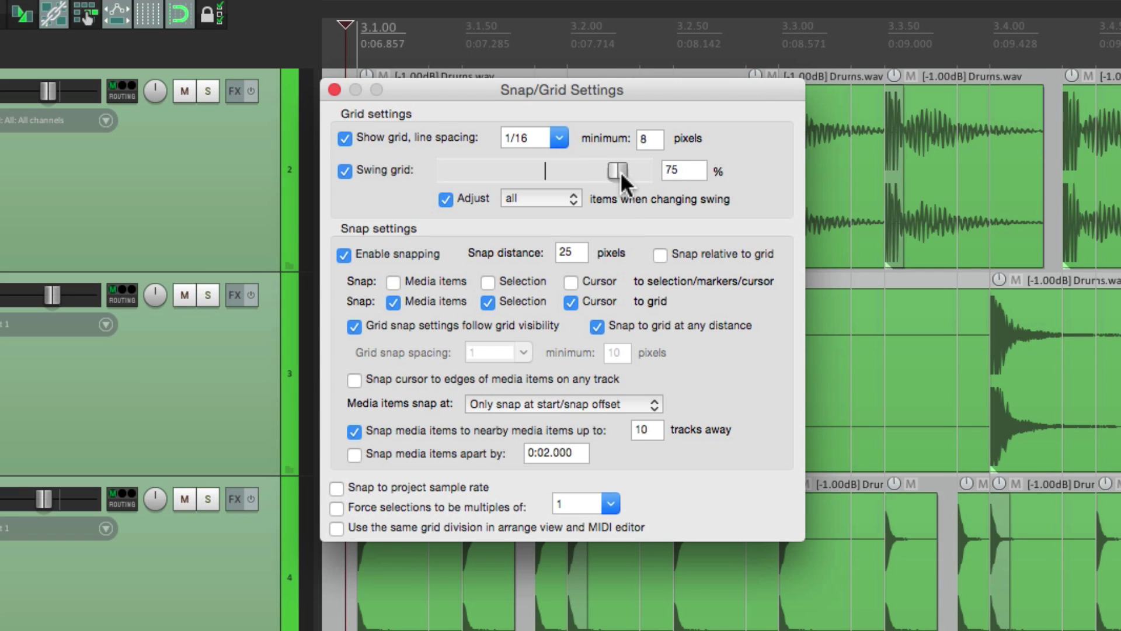
{"action": "left_click", "coordinate": [336, 91]}
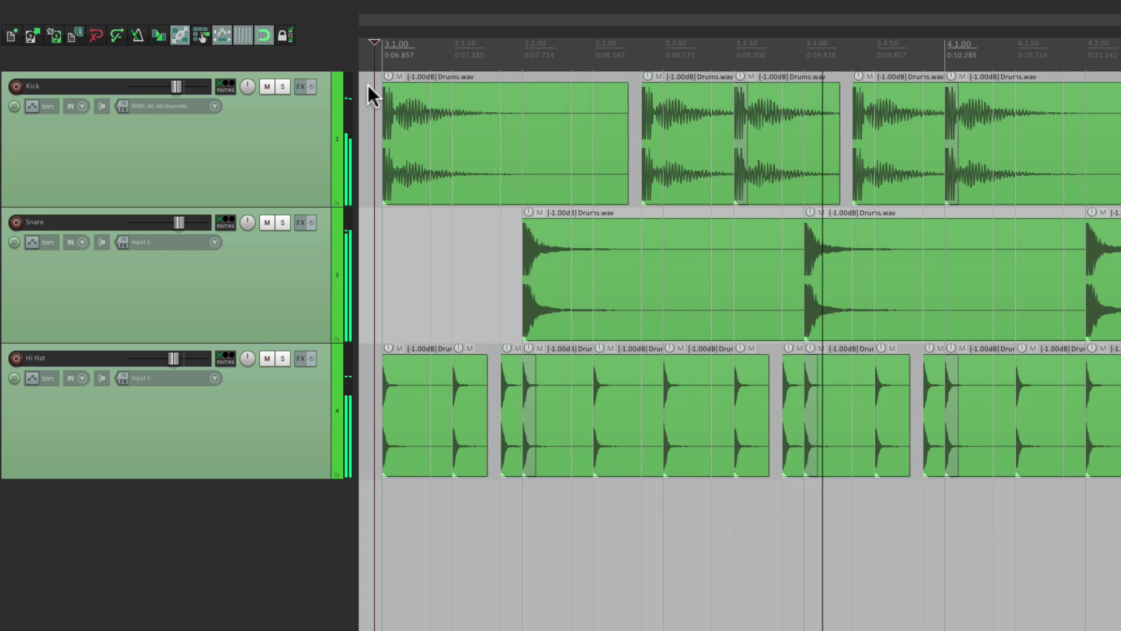
{"action": "key", "text": "space"}
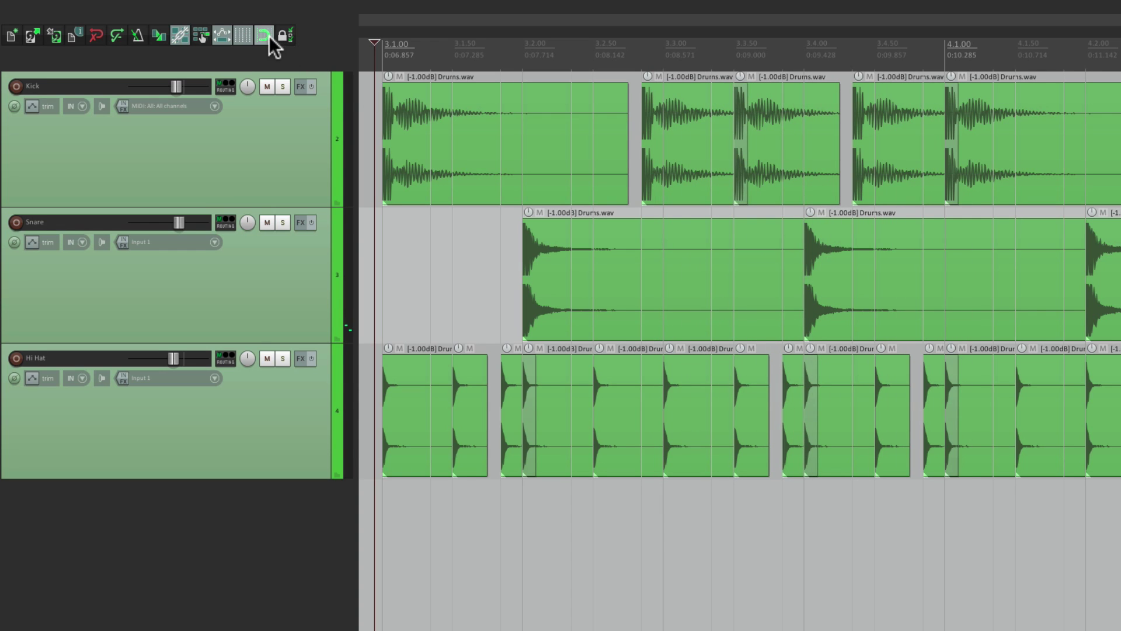
Lower the grid swing to 25% and play the drums, then reset swing to 0%
{"action": "right_click", "coordinate": [270, 37]}
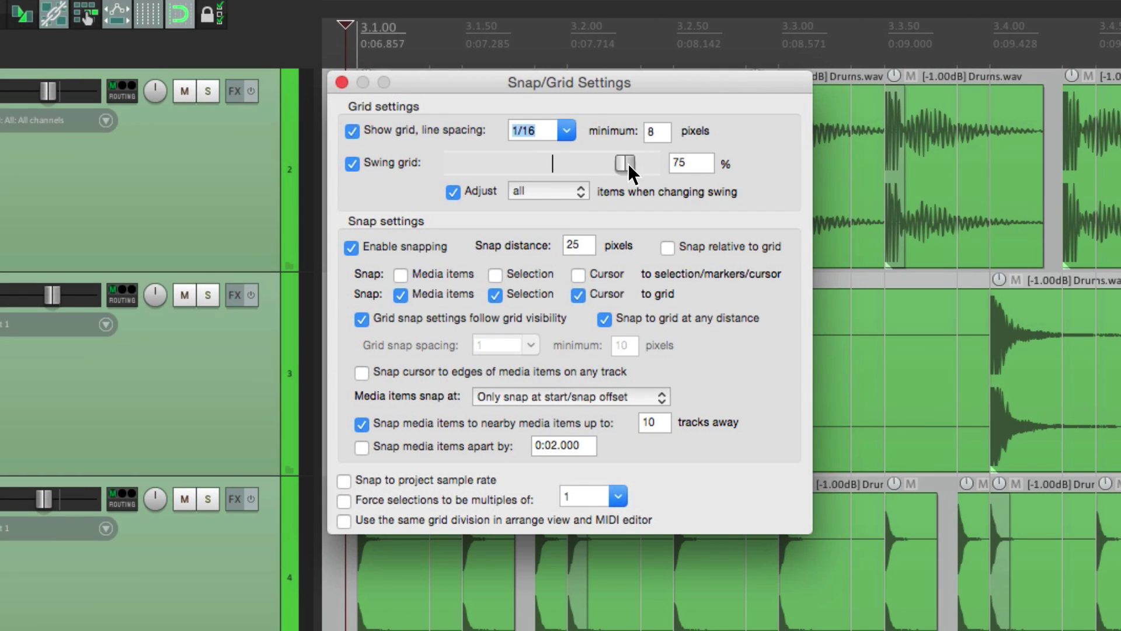
{"action": "left_click_drag", "start_coordinate": [629, 163], "coordinate": [577, 171]}
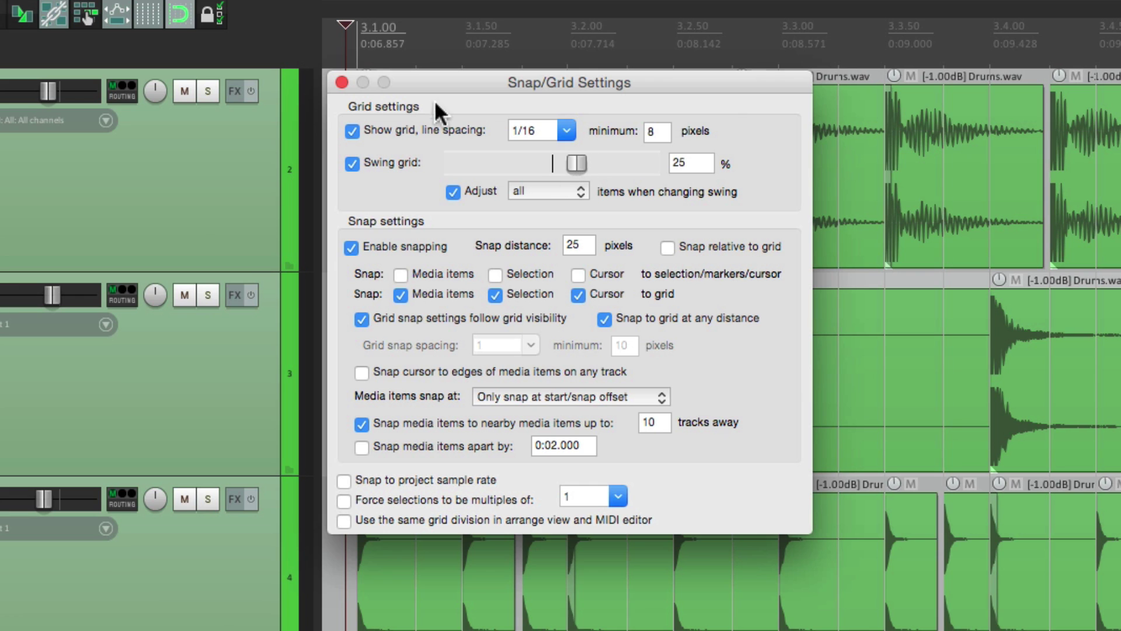
{"action": "left_click", "coordinate": [341, 82]}
{"action": "key", "text": "space"}
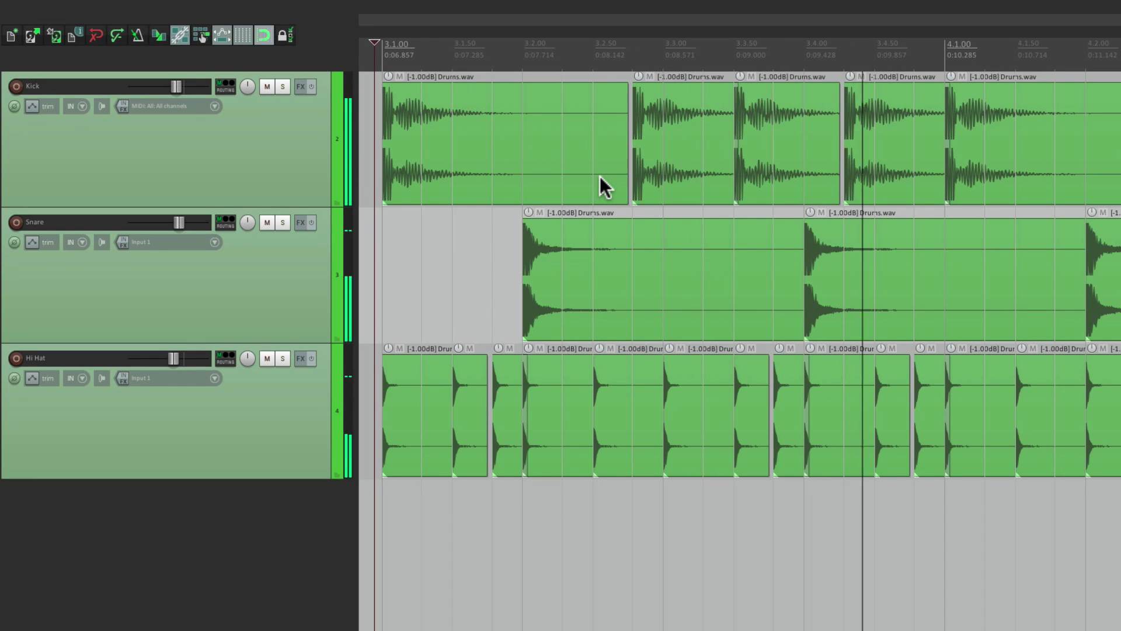
{"action": "key", "text": "space"}
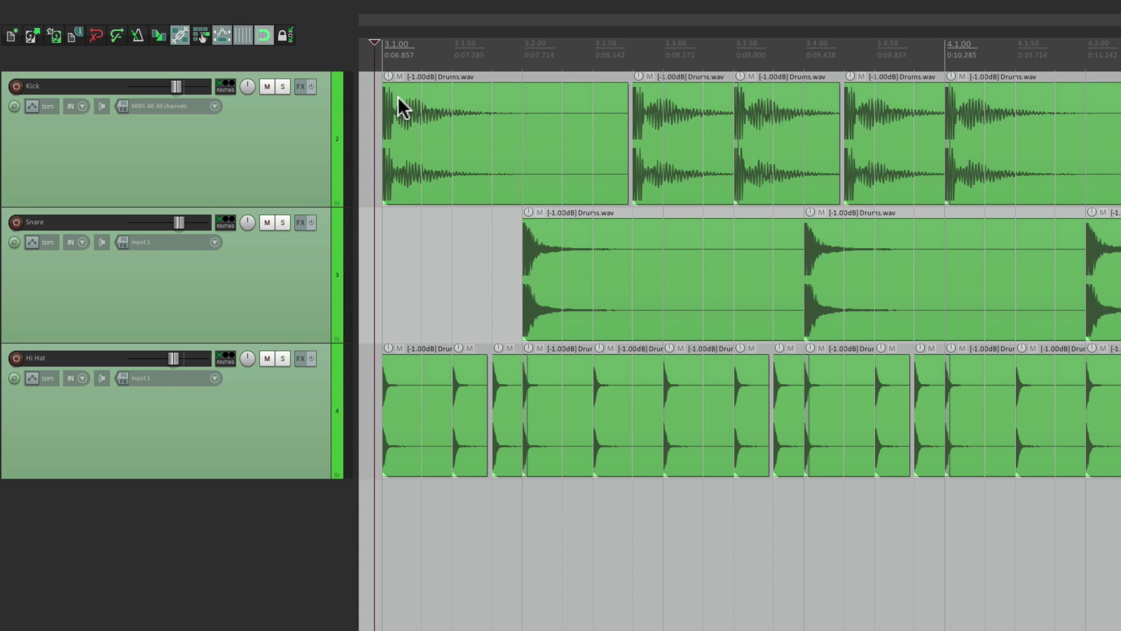
{"action": "right_click", "coordinate": [264, 32]}
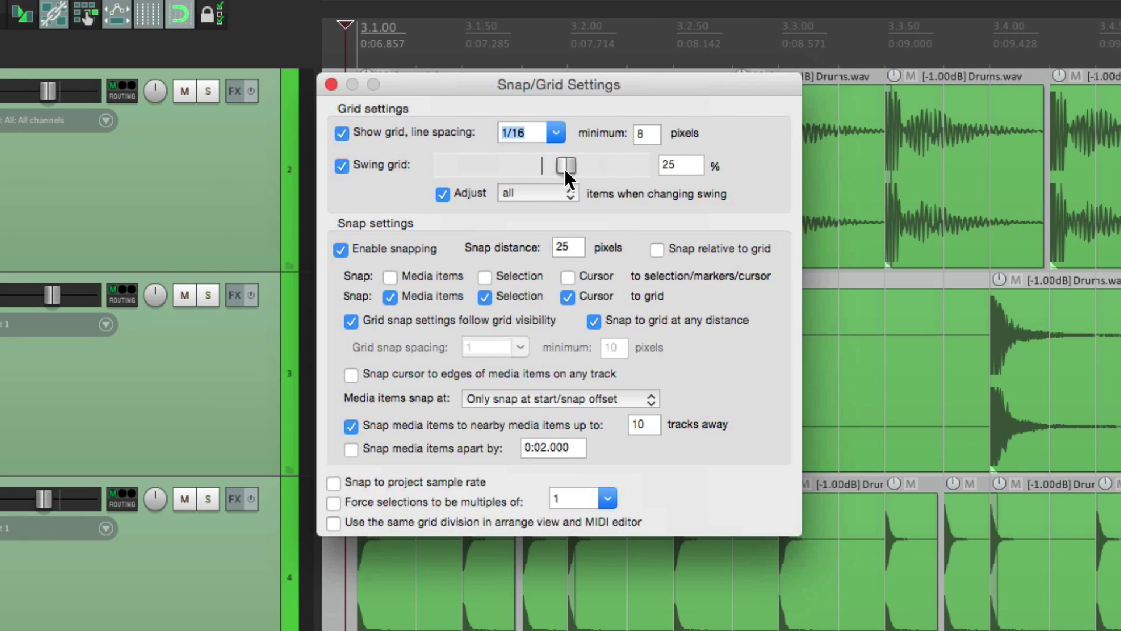
{"action": "double_click", "coordinate": [564, 167]}
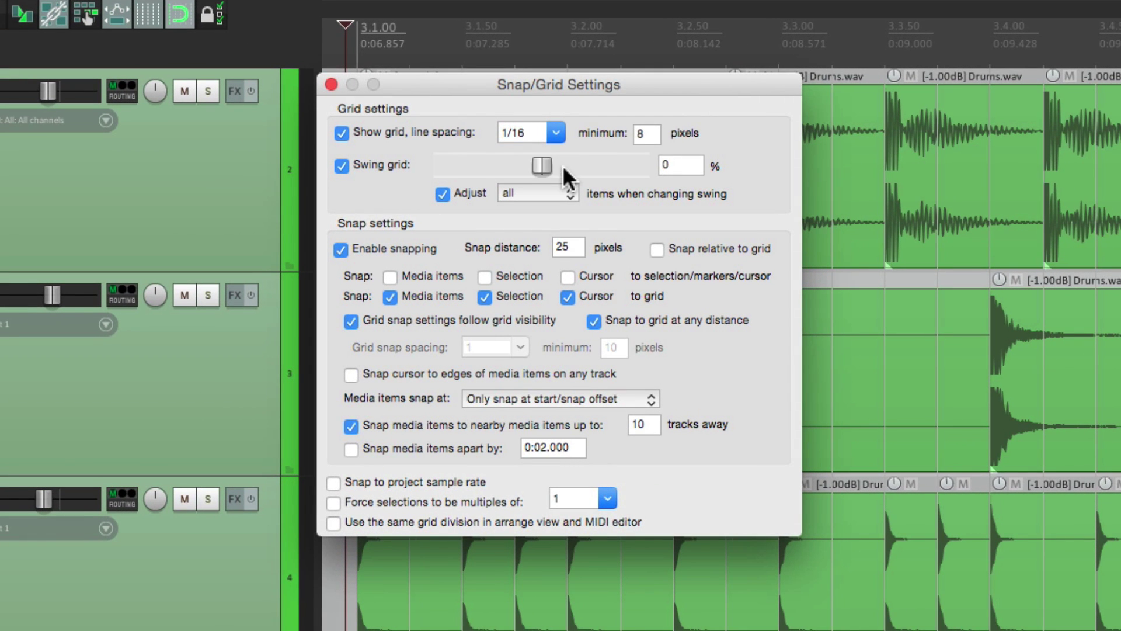
Turn off the swing grid and play the straight drums
{"action": "left_click", "coordinate": [339, 168]}
{"action": "left_click", "coordinate": [331, 85]}
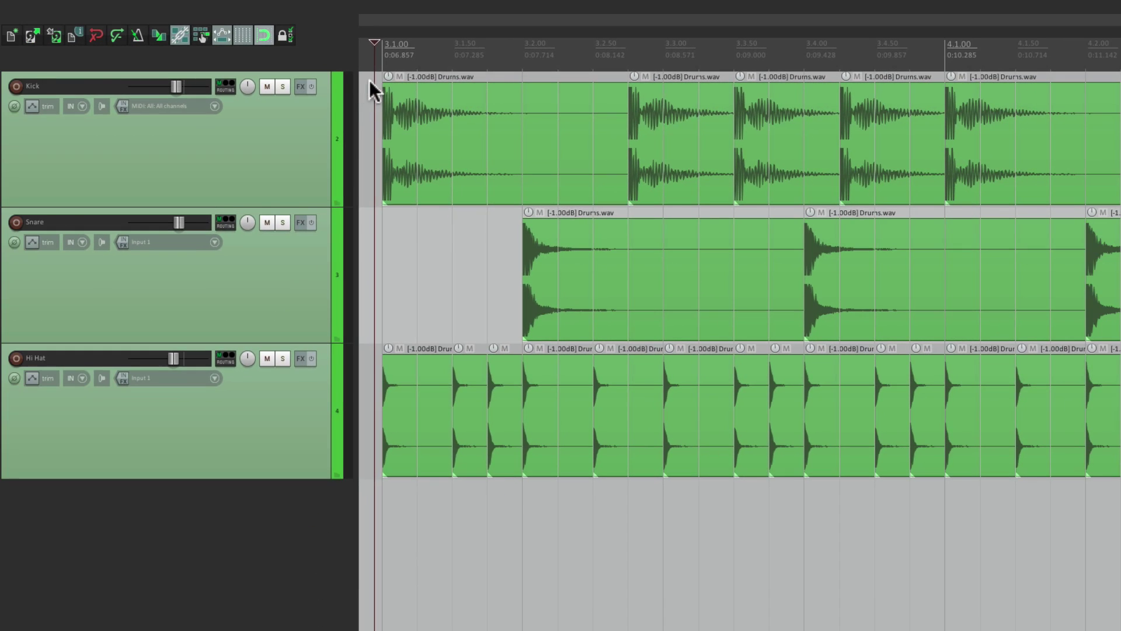
{"action": "key", "text": "space"}
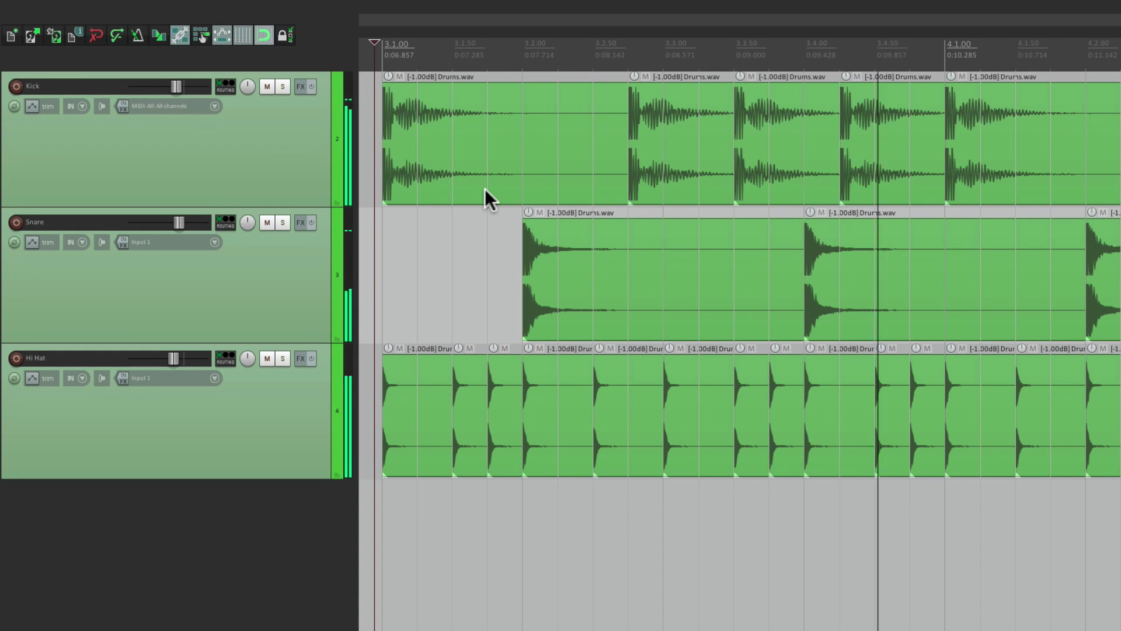
{"action": "key", "text": "space"}
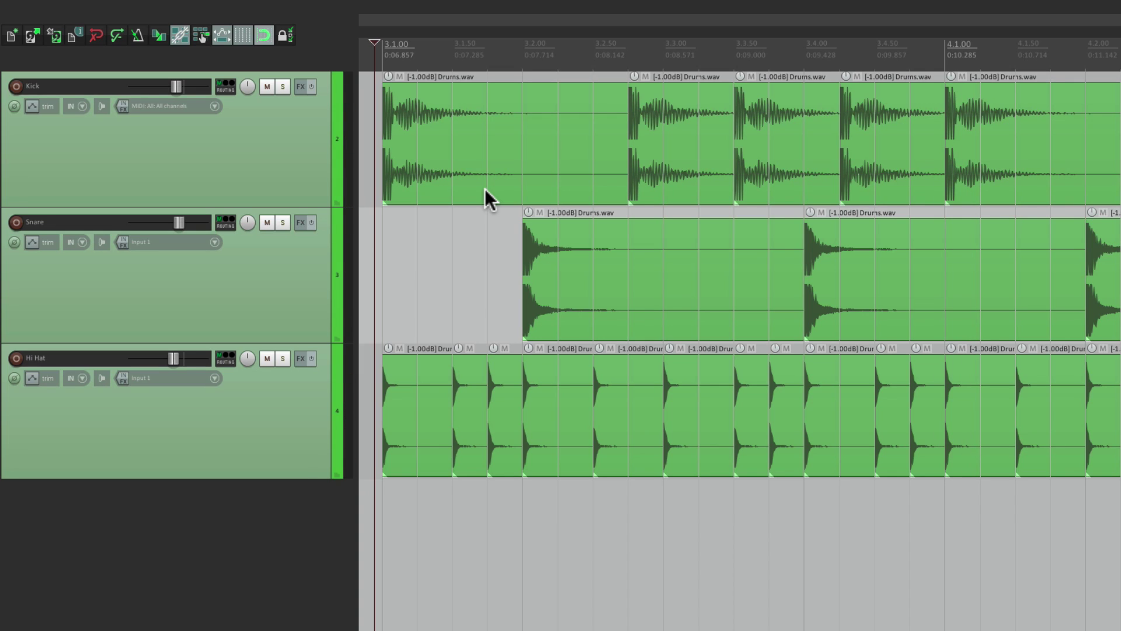
Swing the arrange-view grid lines to 75% in Snap/Grid Settings
{"action": "right_click", "coordinate": [260, 33]}
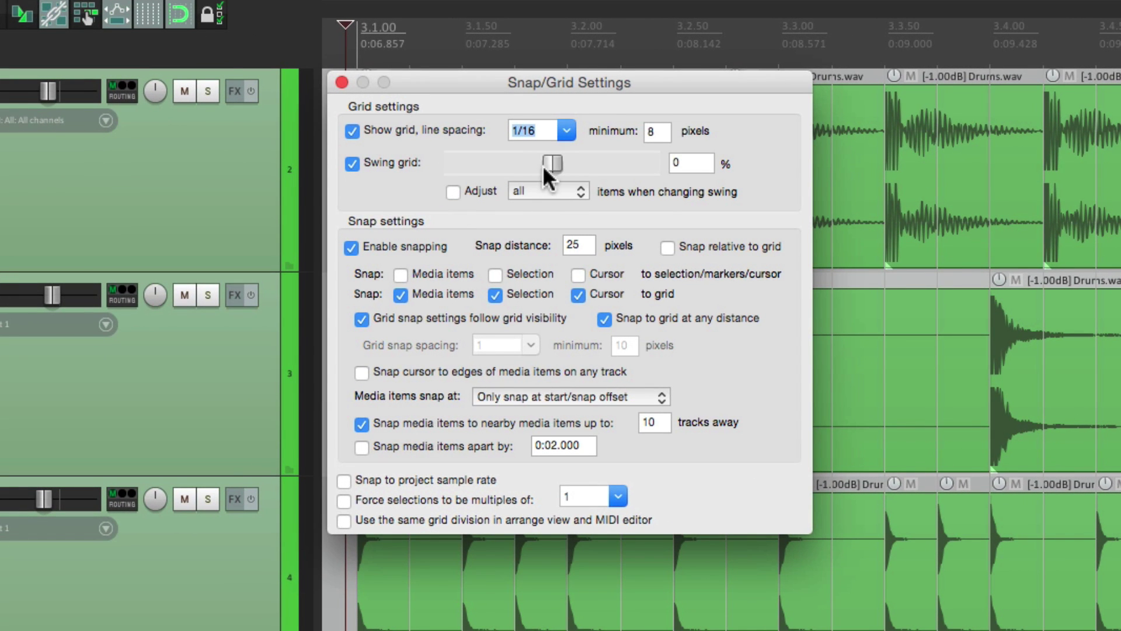
{"action": "left_click_drag", "start_coordinate": [546, 162], "coordinate": [619, 162]}
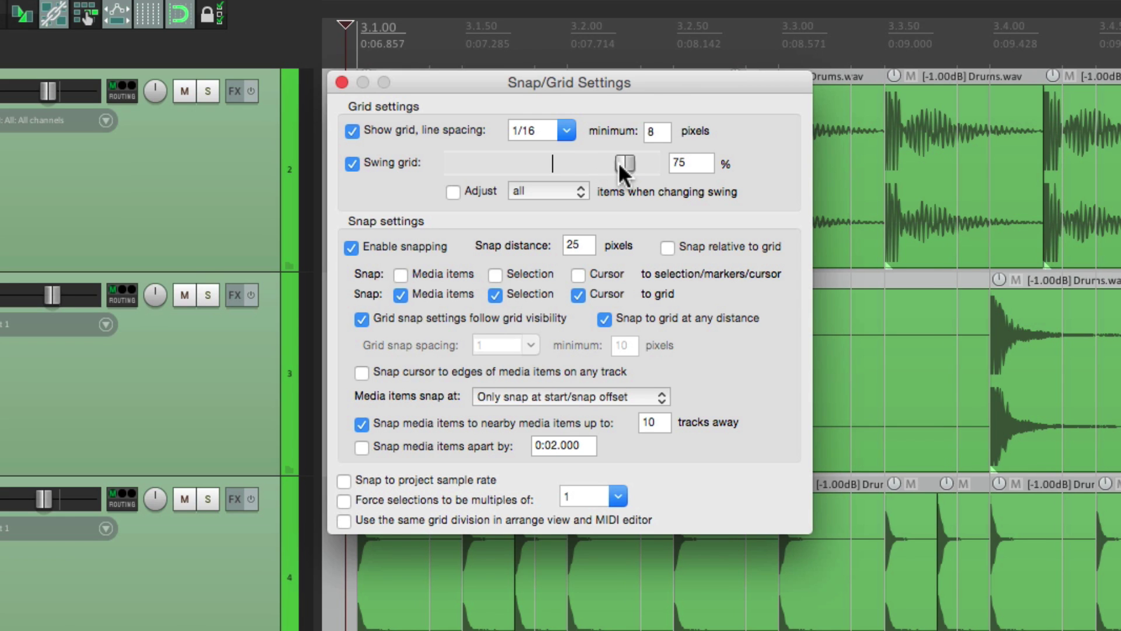
{"action": "left_click", "coordinate": [341, 81]}
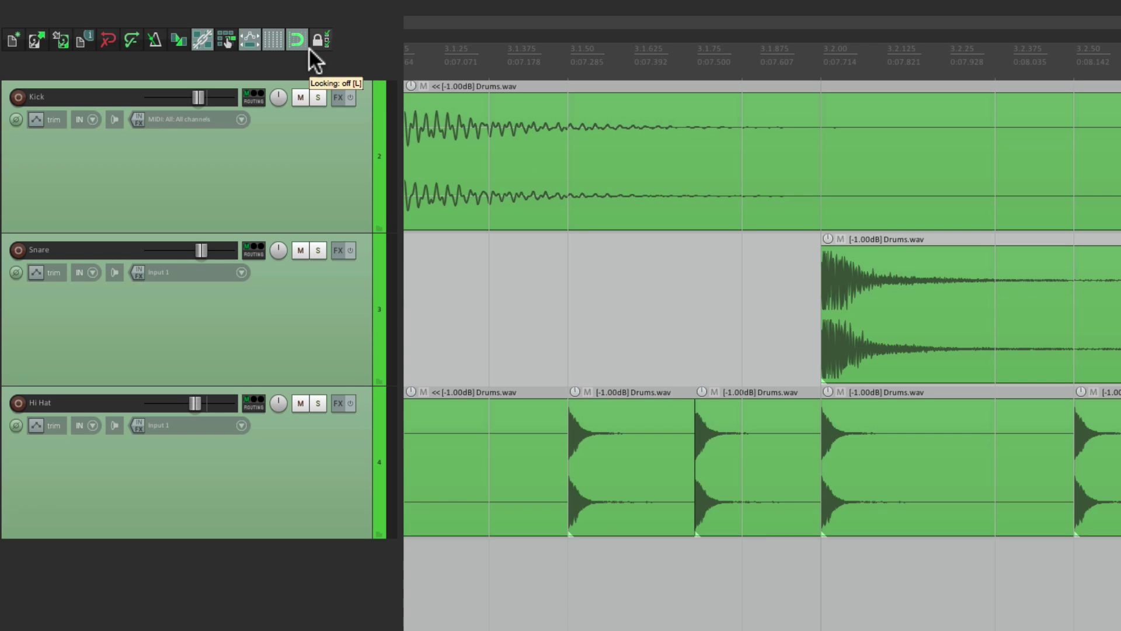
Drag the snare item earlier in the bar to test it snapping onto the swung grid lines
{"action": "left_click", "coordinate": [880, 279]}
{"action": "left_click_drag", "start_coordinate": [880, 279], "coordinate": [819, 282]}
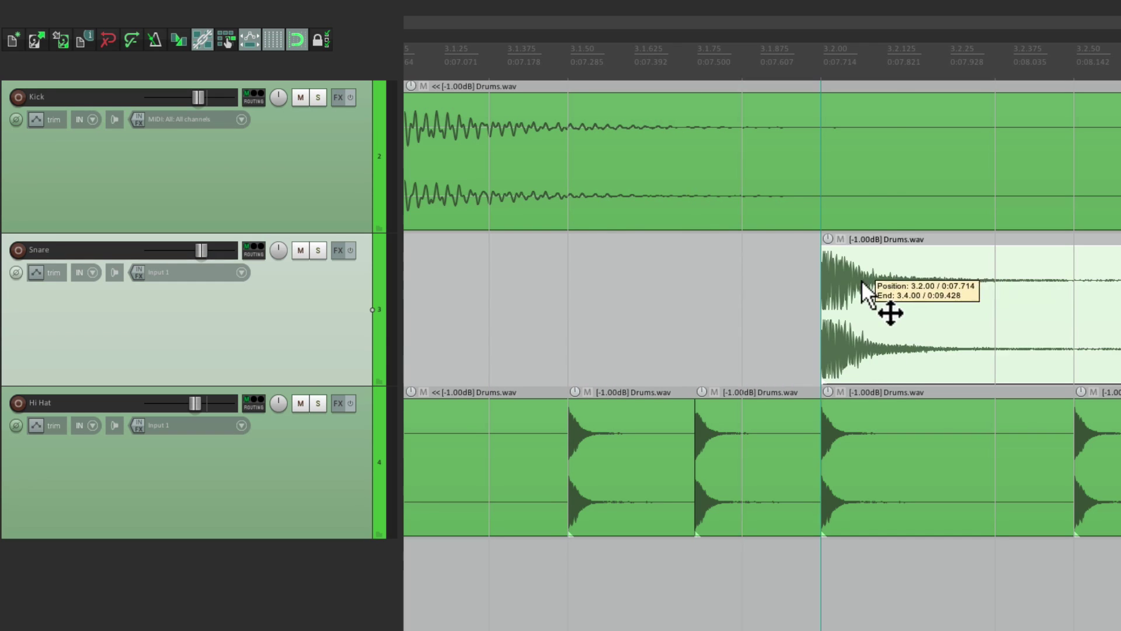
{"action": "left_click_drag", "start_coordinate": [862, 286], "coordinate": [800, 287]}
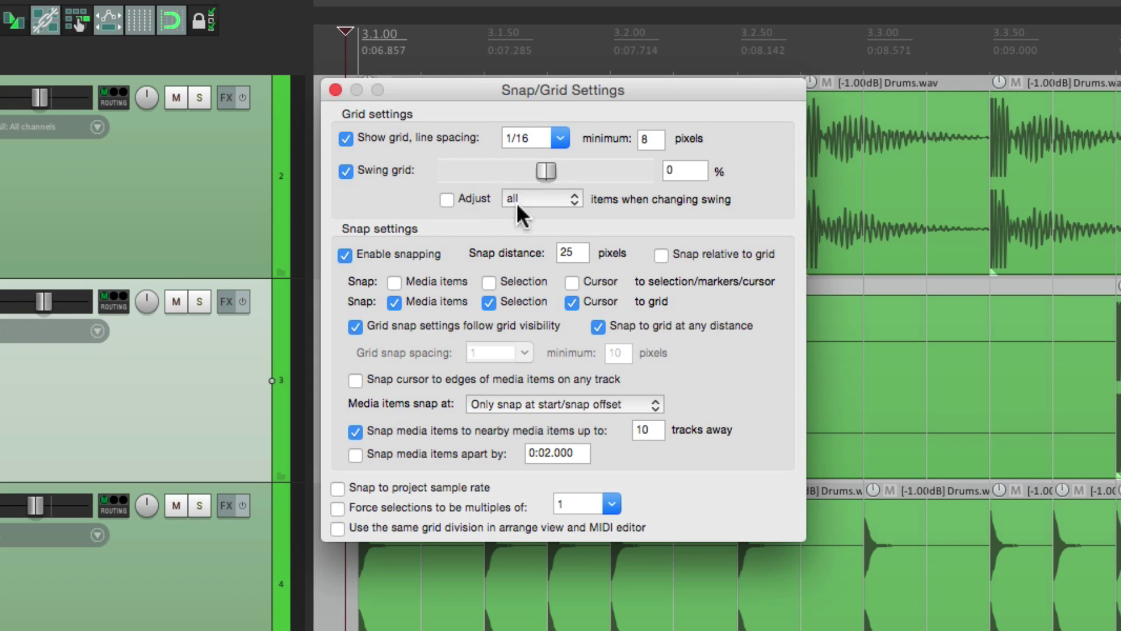
Turn on Adjust so swing changes move only the selected items
{"action": "left_click", "coordinate": [453, 194]}
{"action": "left_click", "coordinate": [547, 199]}
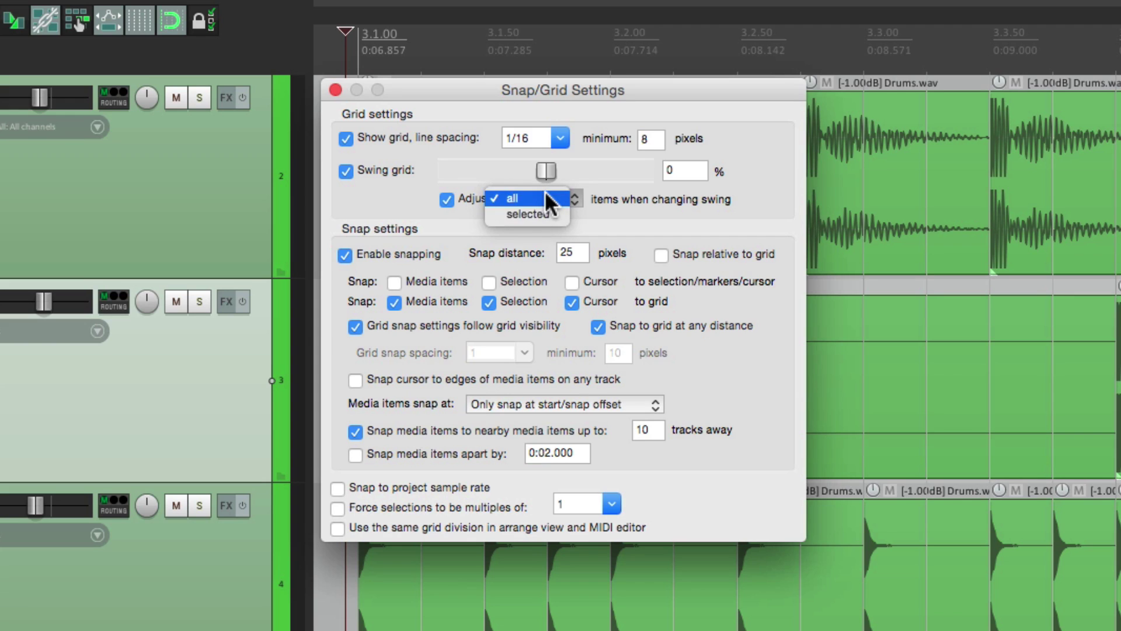
{"action": "left_click", "coordinate": [558, 215]}
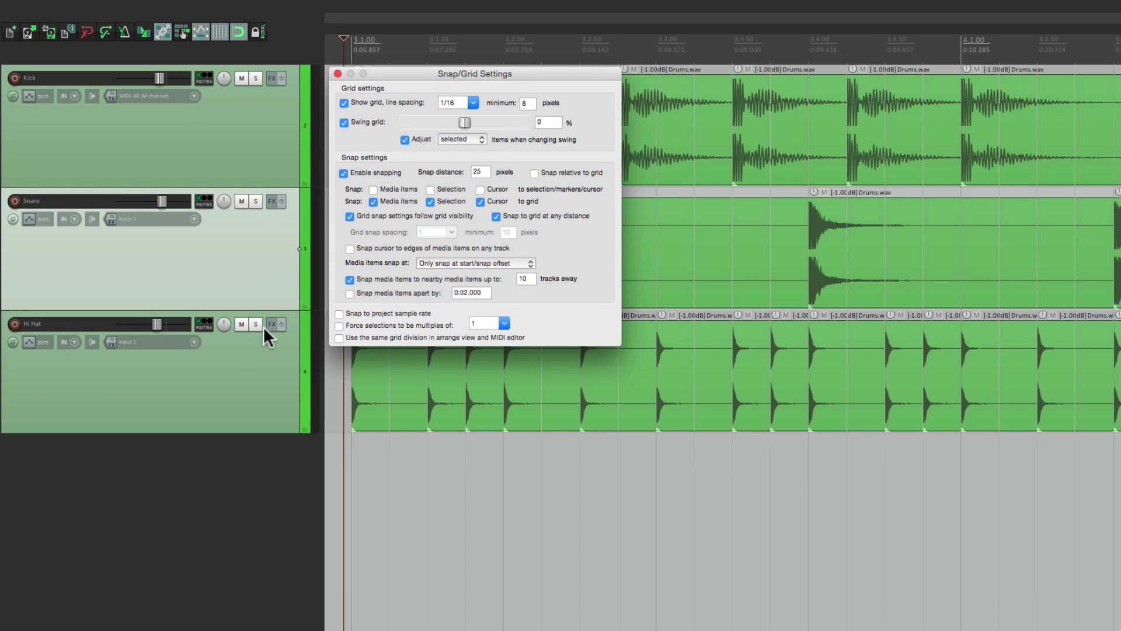
Select the Hi Hat track's items and swing them to 73%
{"action": "left_click", "coordinate": [260, 362]}
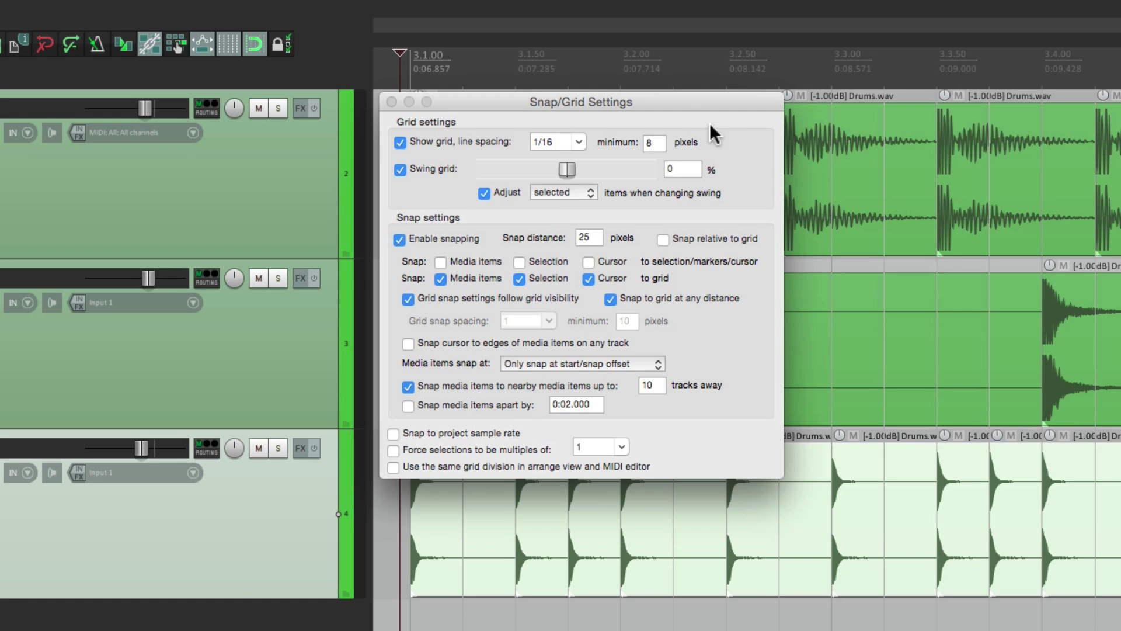
{"action": "left_click_drag", "start_coordinate": [671, 103], "coordinate": [700, 334]}
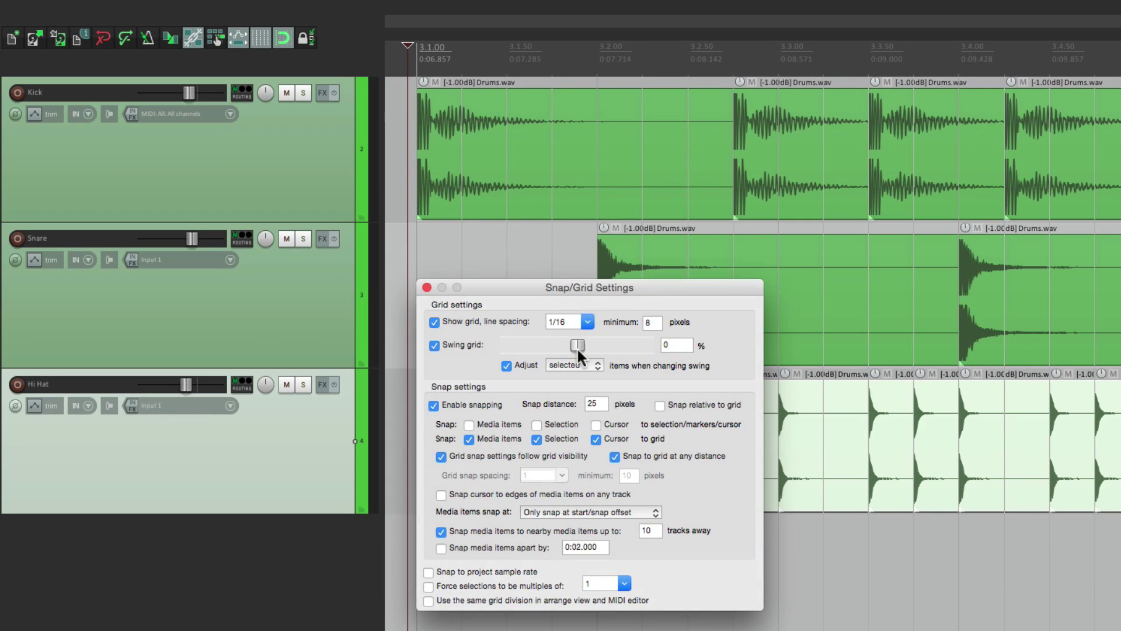
{"action": "left_click_drag", "start_coordinate": [576, 347], "coordinate": [629, 349]}
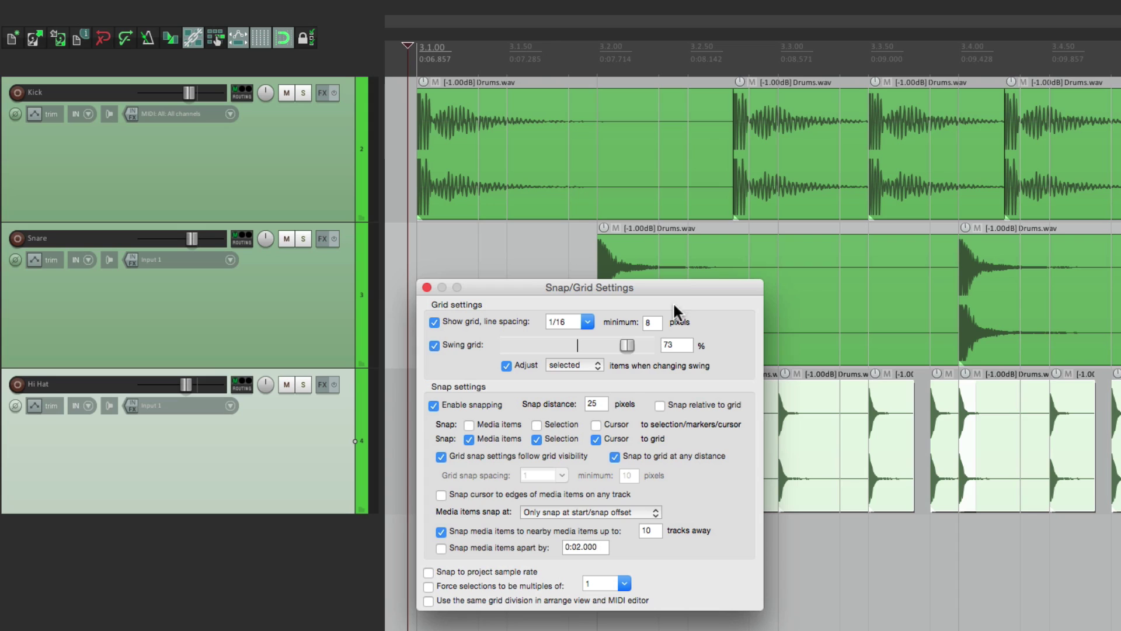
Reset the hi-hat swing to 0%, try a slight swing, then reset it to 0% again
{"action": "double_click", "coordinate": [630, 345]}
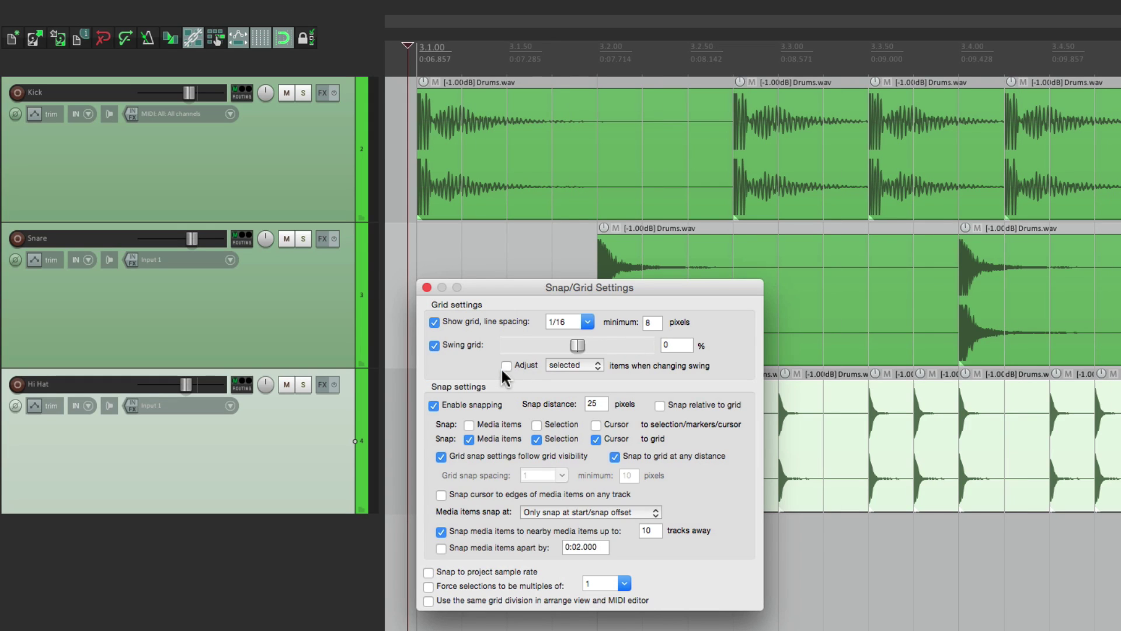
{"action": "left_click_drag", "start_coordinate": [576, 342], "coordinate": [618, 341]}
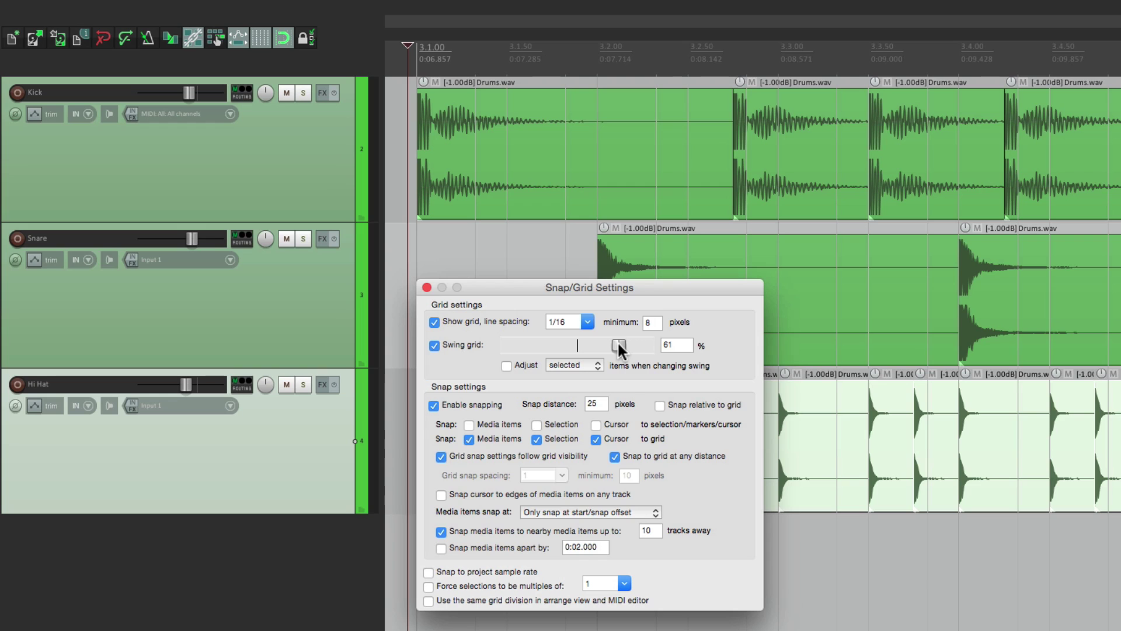
{"action": "double_click", "coordinate": [618, 345]}
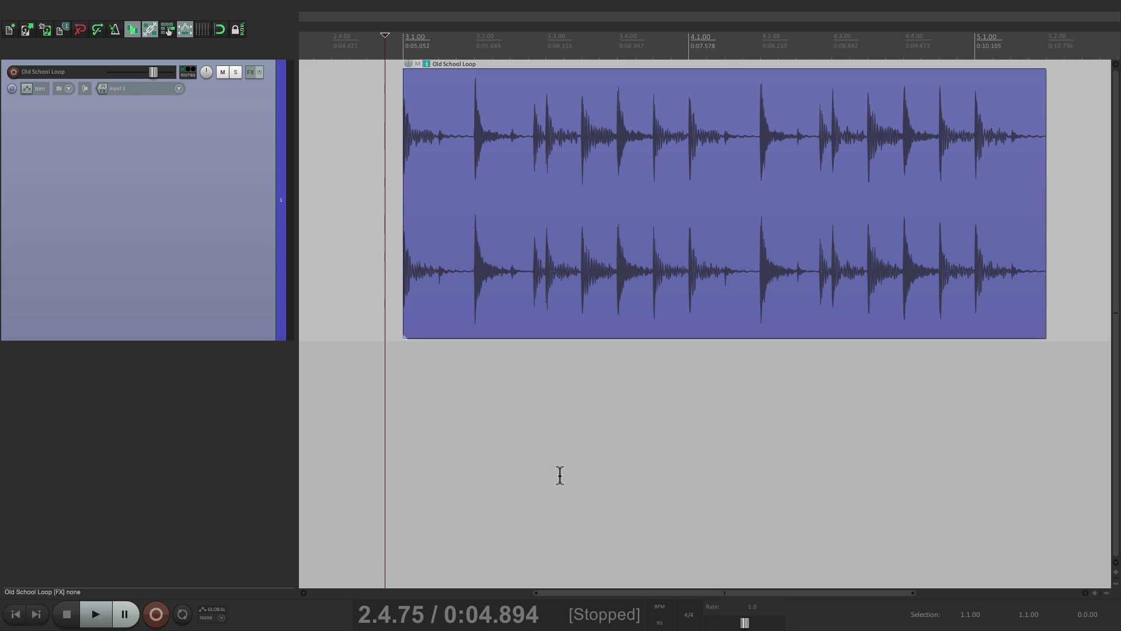
{"action": "key", "text": "space"}
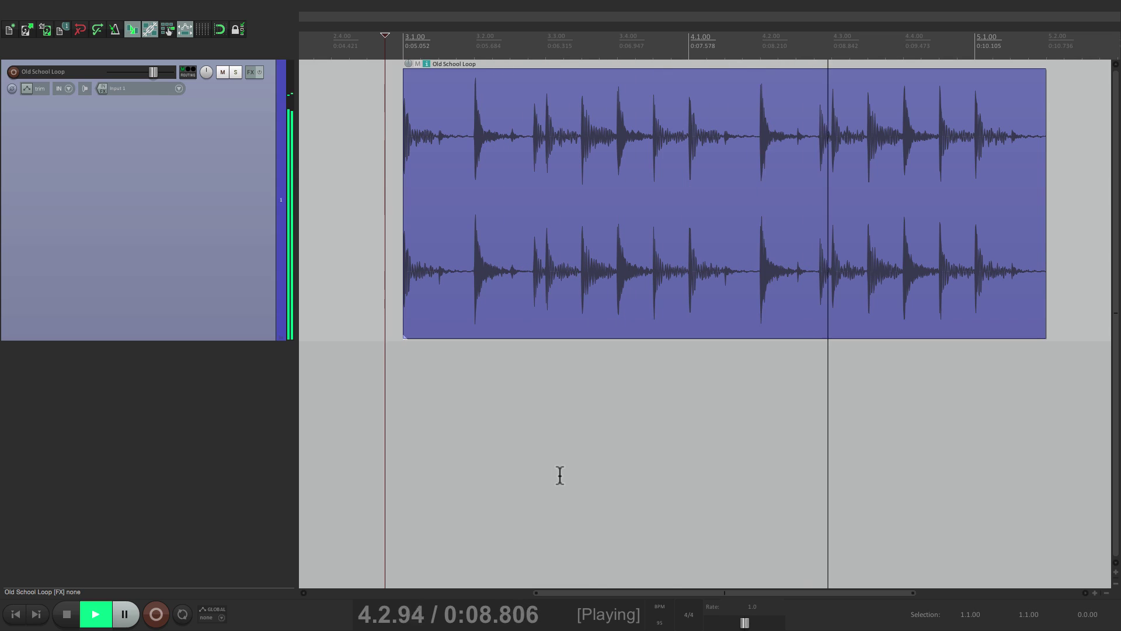
{"action": "key", "text": "space"}
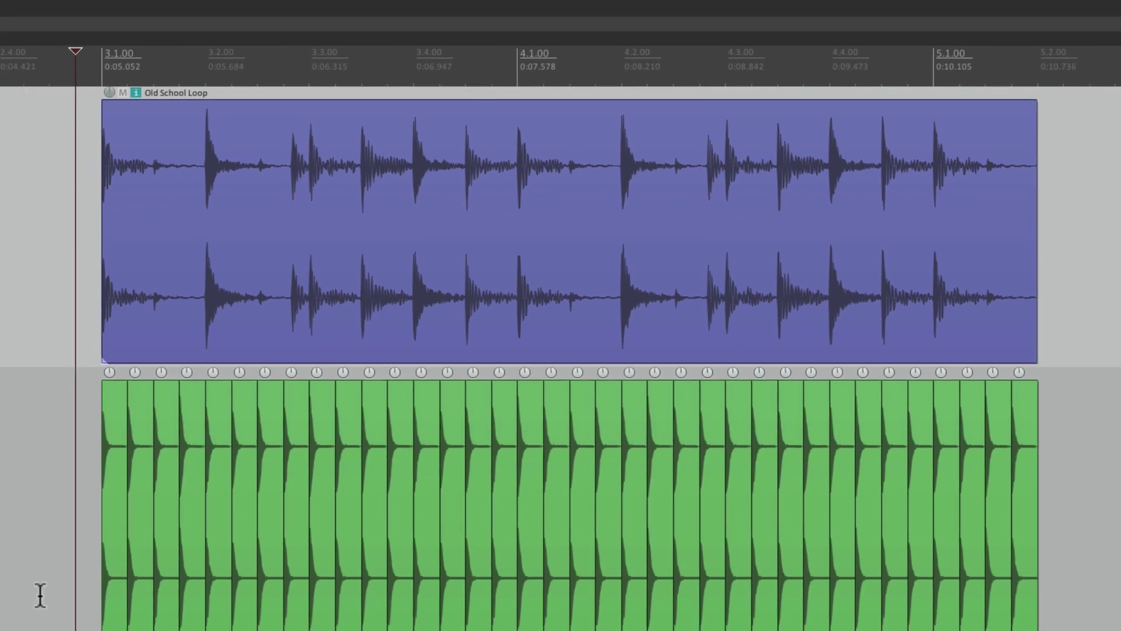
{"action": "key", "text": "space"}
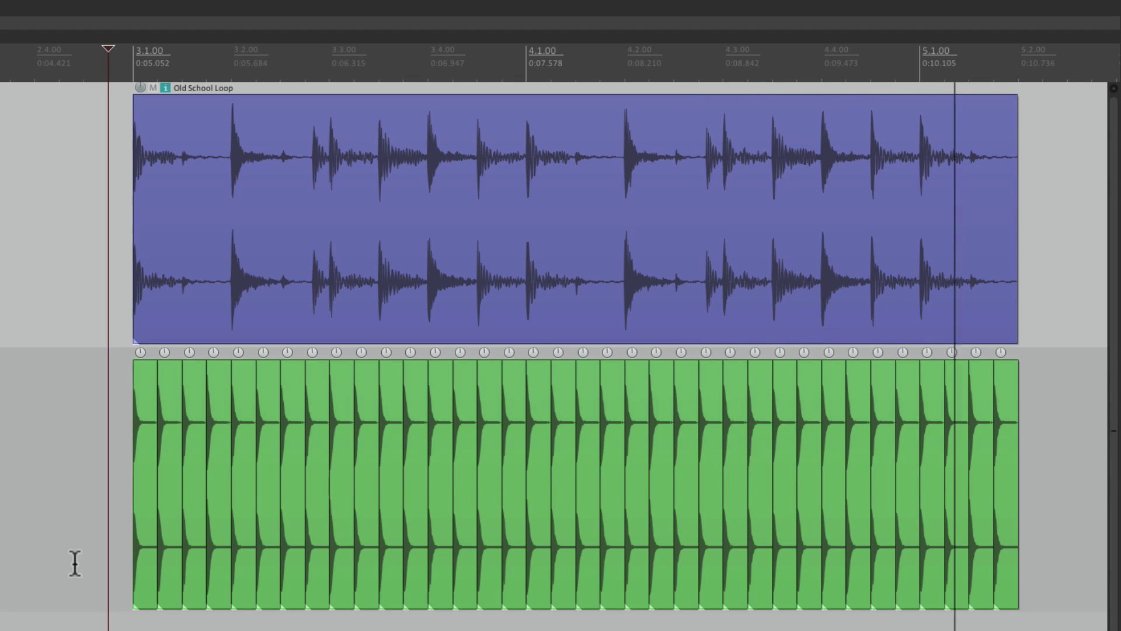
{"action": "key", "text": "space"}
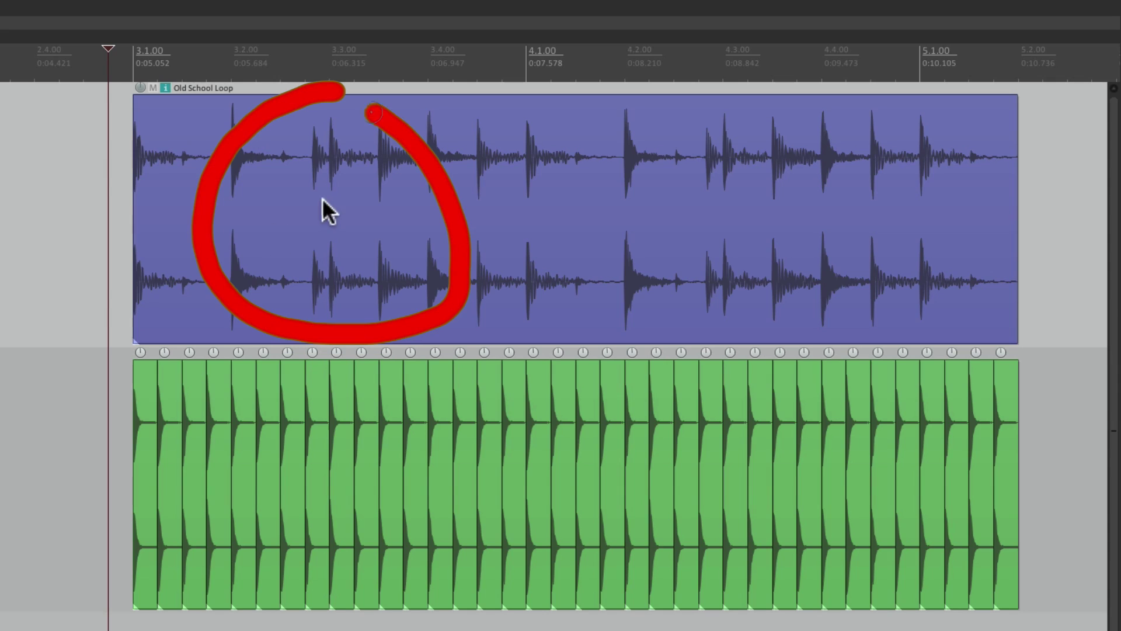
{"action": "key", "text": "space"}
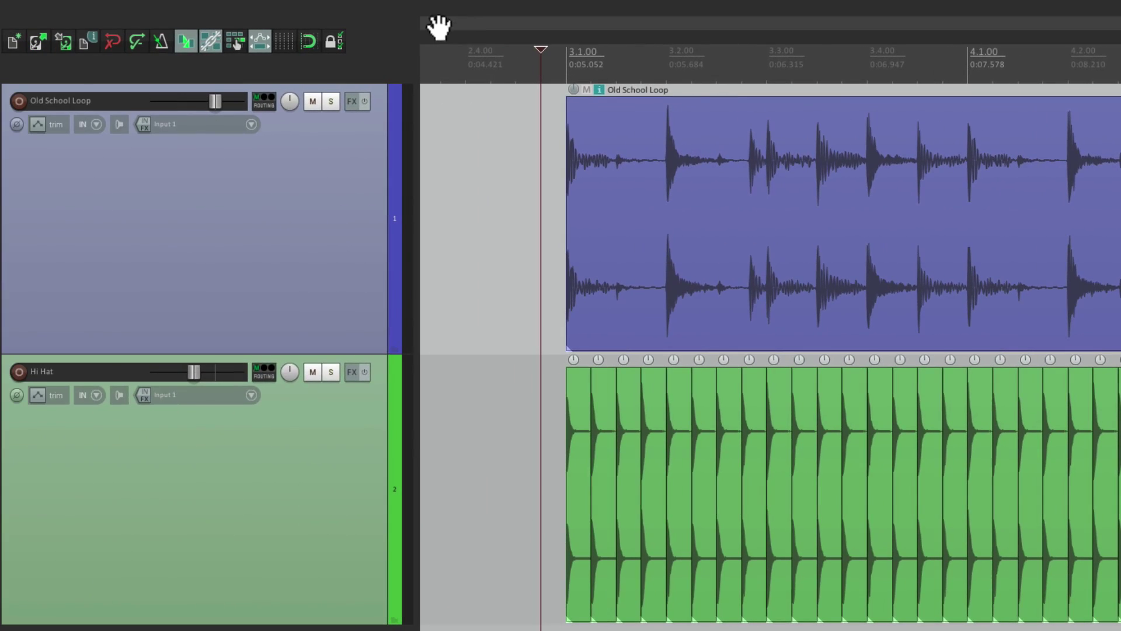
Show the grid, enable snapping, and set Snap/Grid line spacing to 1/16 notes
{"action": "left_click", "coordinate": [286, 41]}
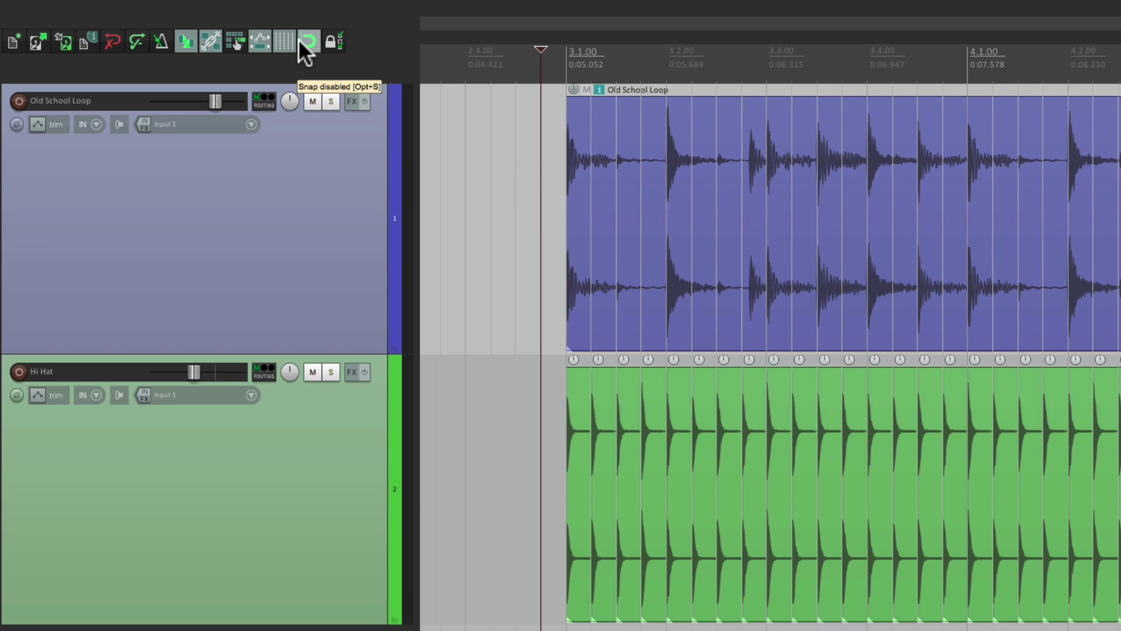
{"action": "left_click", "coordinate": [306, 40]}
{"action": "right_click", "coordinate": [307, 41]}
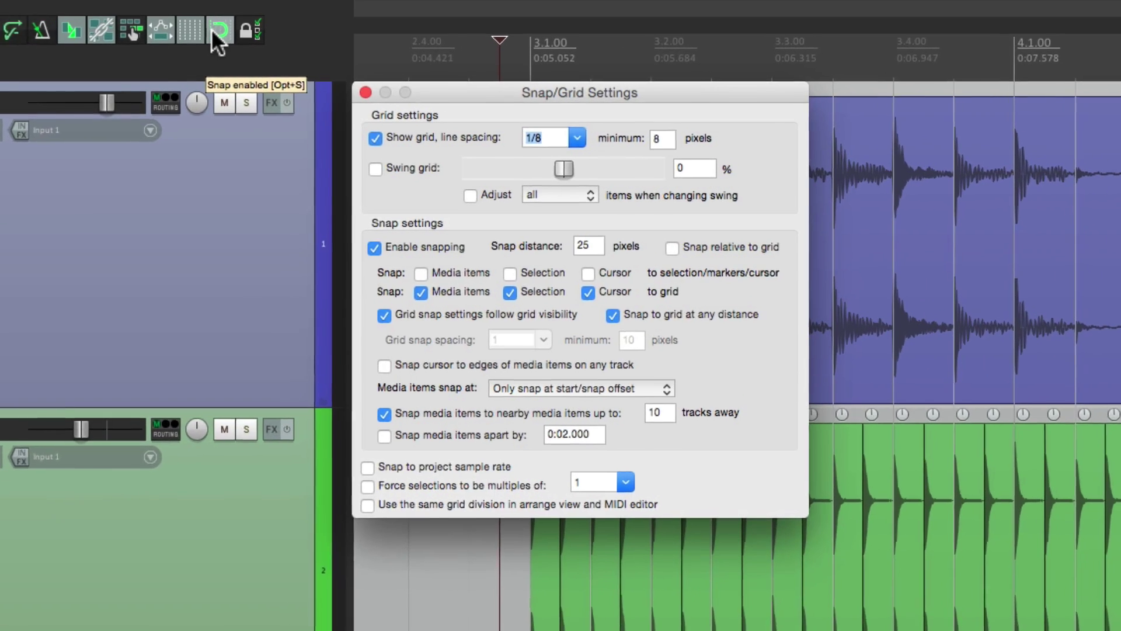
{"action": "left_click", "coordinate": [567, 140]}
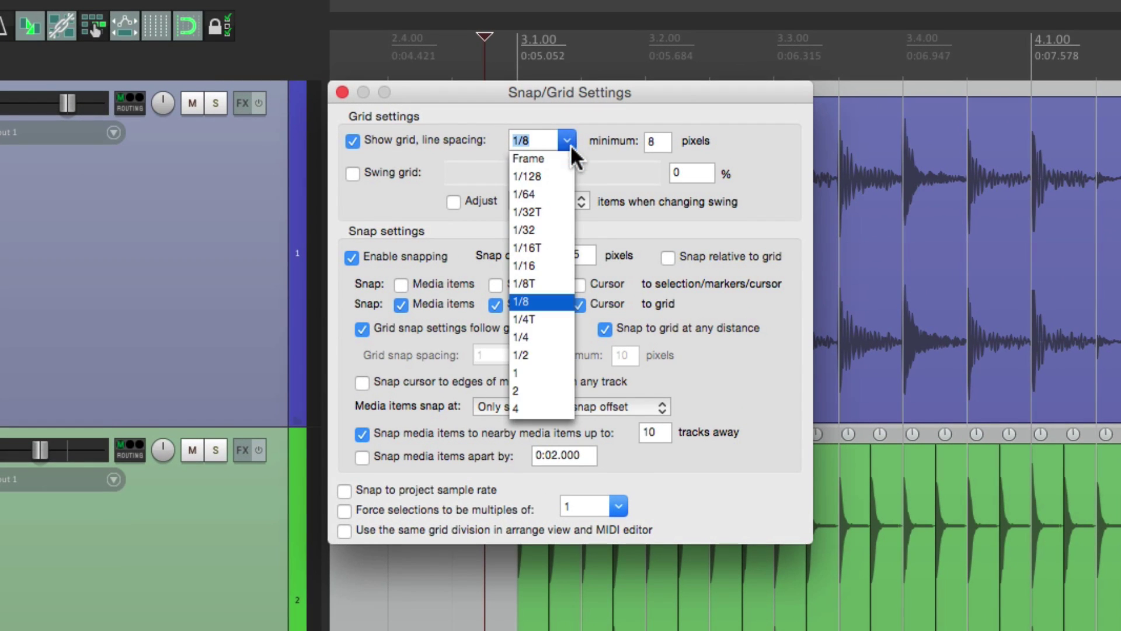
{"action": "left_click", "coordinate": [566, 265]}
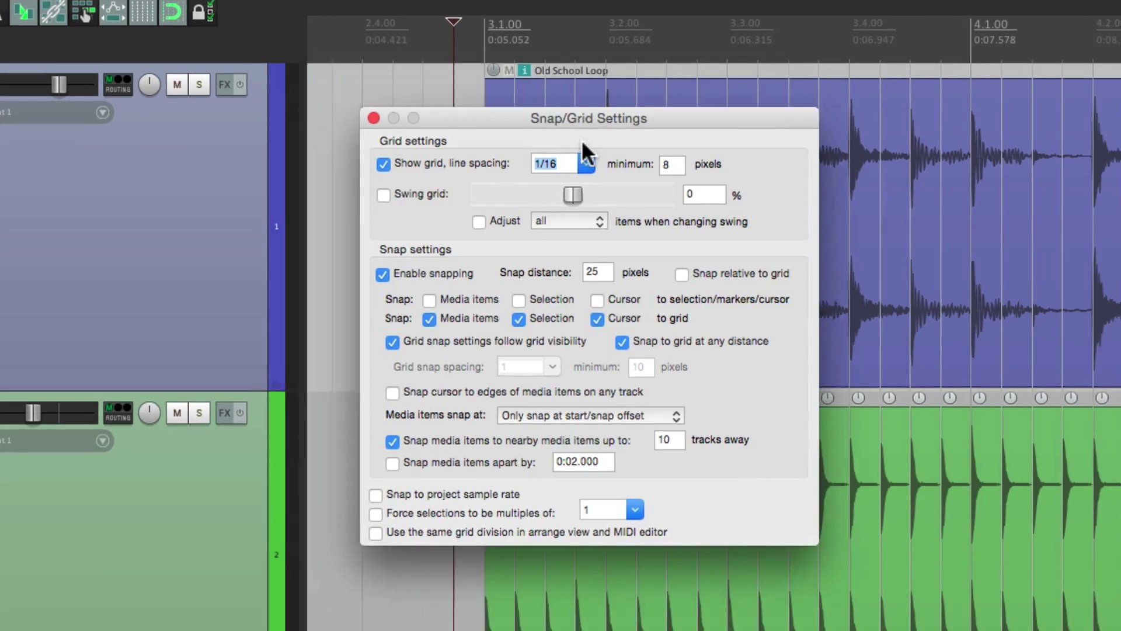
{"action": "left_click_drag", "start_coordinate": [538, 104], "coordinate": [578, 288]}
{"action": "scroll", "coordinate": [514, 119], "scroll_direction": "up", "scroll_amount": 6}
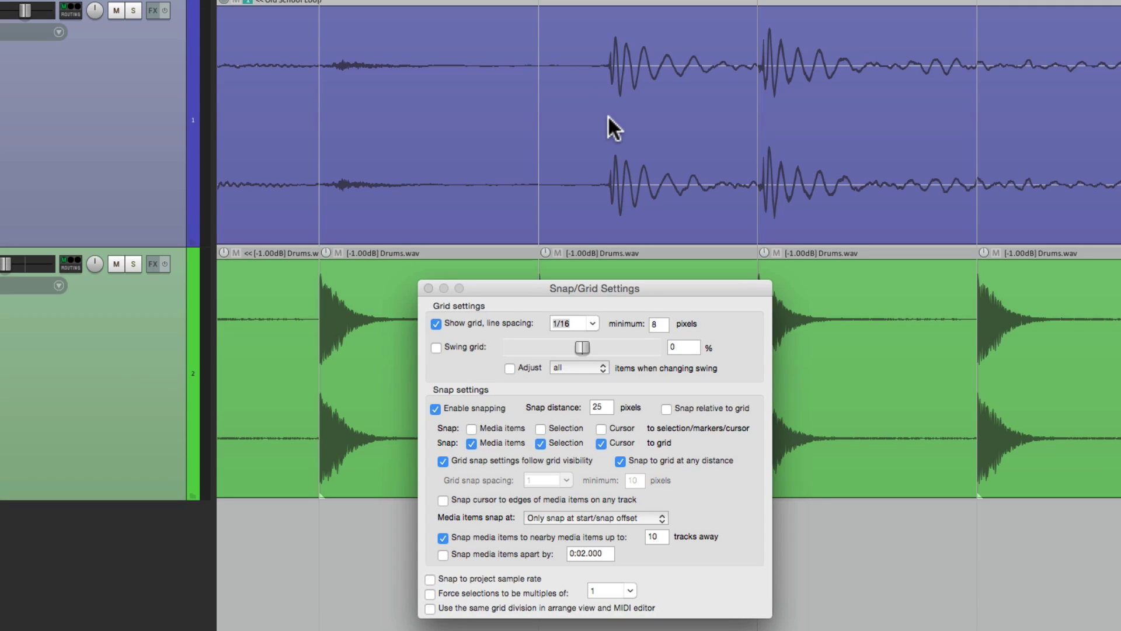
Adjust the 1/16 grid's Swing slider in Snap/Grid Settings until it reads 63%
{"action": "left_click", "coordinate": [436, 347]}
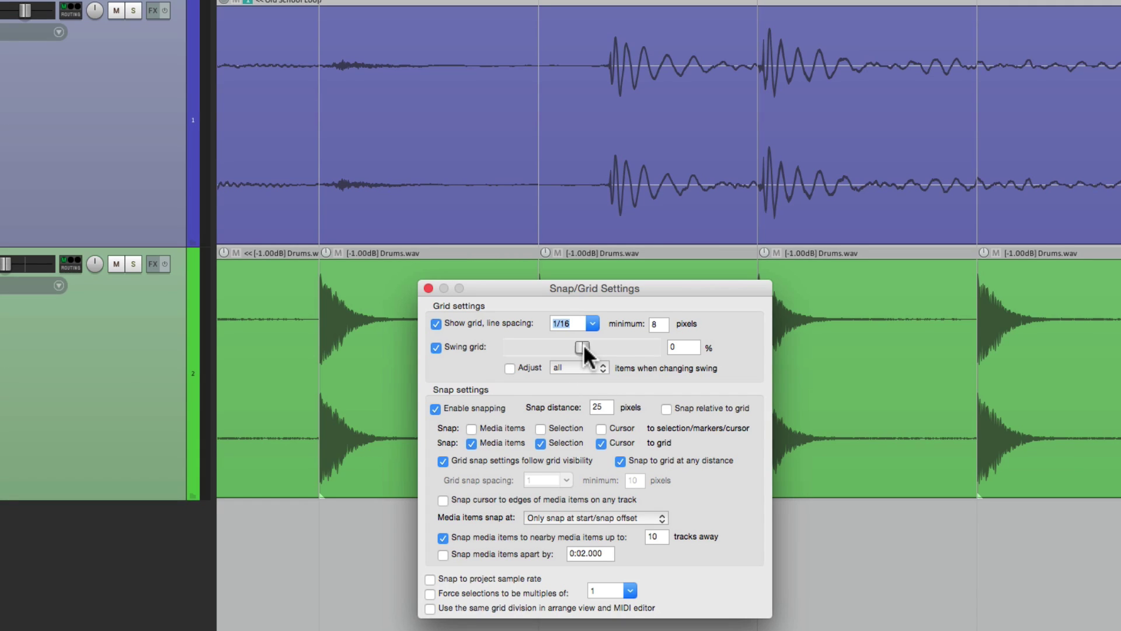
{"action": "left_click_drag", "start_coordinate": [584, 344], "coordinate": [626, 342]}
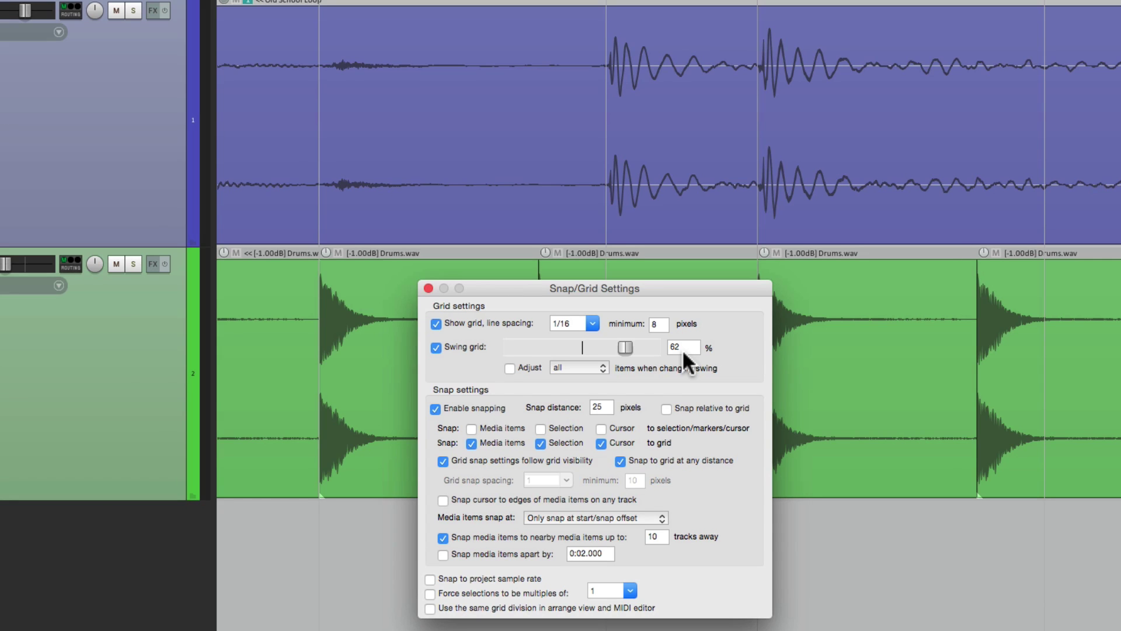
{"action": "scroll", "coordinate": [597, 93], "scroll_direction": "down", "scroll_amount": 6}
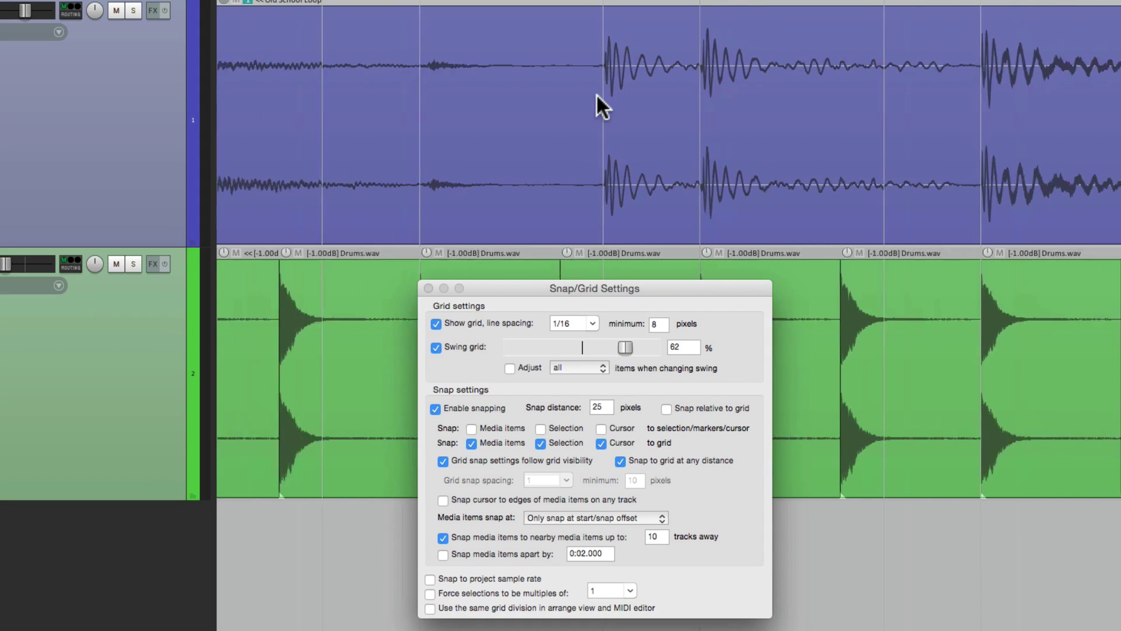
{"action": "scroll", "coordinate": [596, 94], "scroll_direction": "right", "scroll_amount": 10}
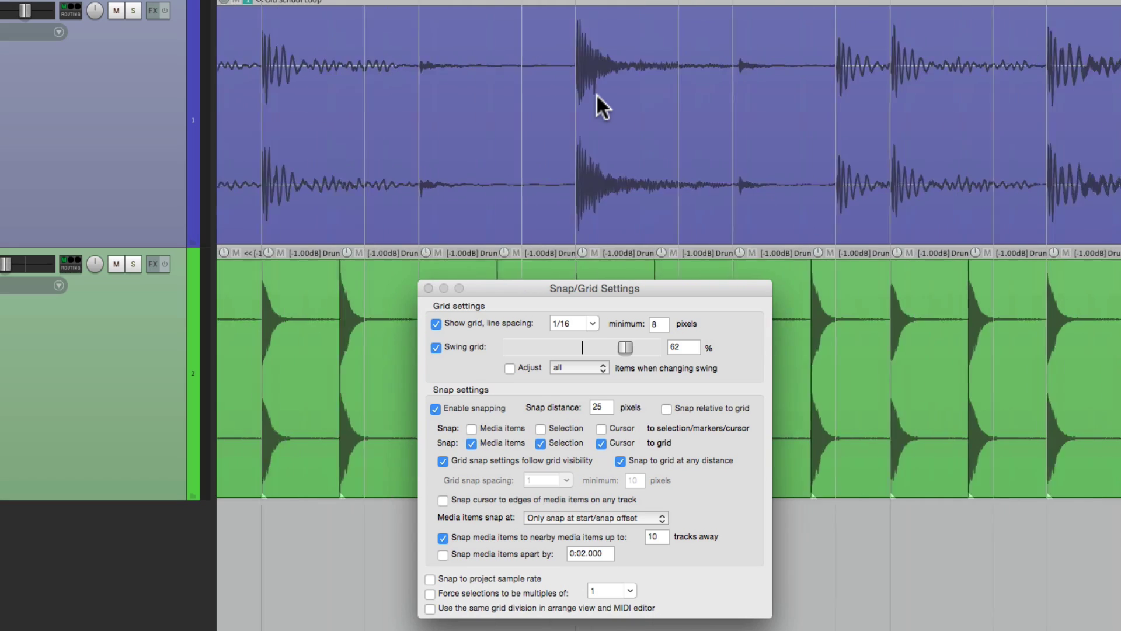
{"action": "scroll", "coordinate": [738, 127], "scroll_direction": "up", "scroll_amount": 8}
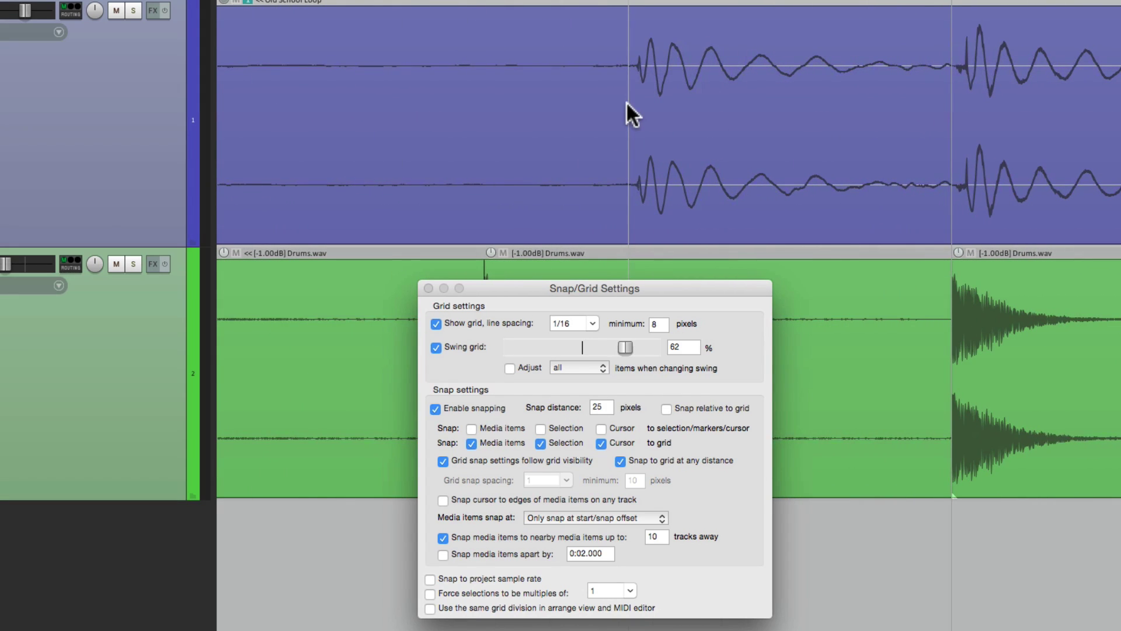
{"action": "mouse_move", "coordinate": [624, 346]}
{"action": "left_mouse_down"}
{"action": "mouse_move", "coordinate": [579, 349]}
{"action": "mouse_move", "coordinate": [623, 346]}
{"action": "left_mouse_up"}
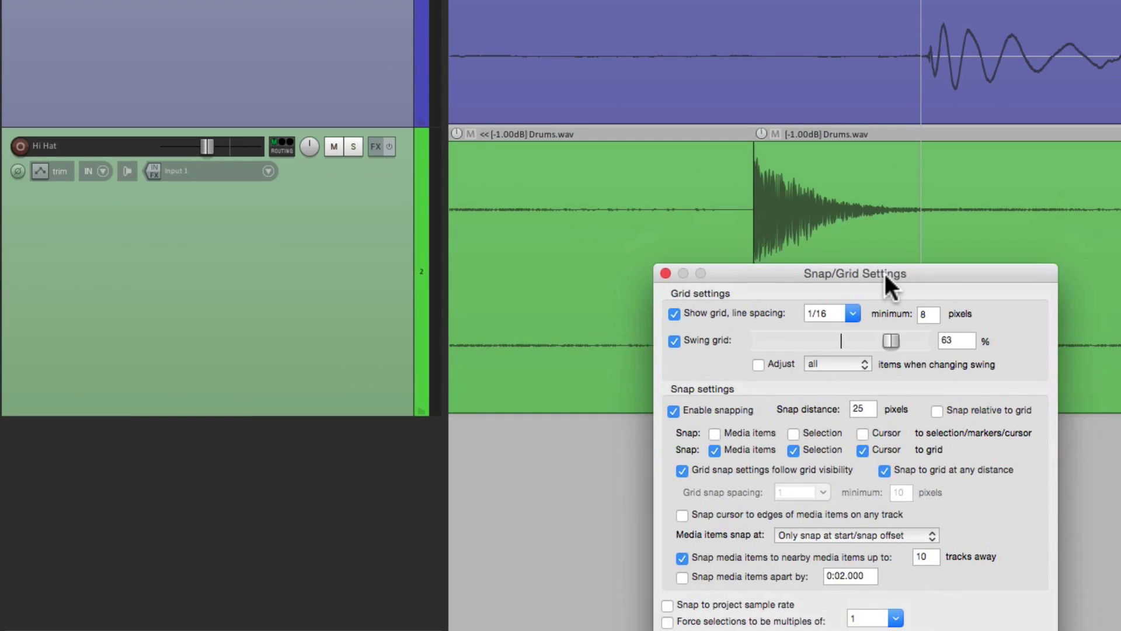
Enable Adjust for selected items in the grid settings
{"action": "left_click_drag", "start_coordinate": [619, 288], "coordinate": [257, 288]}
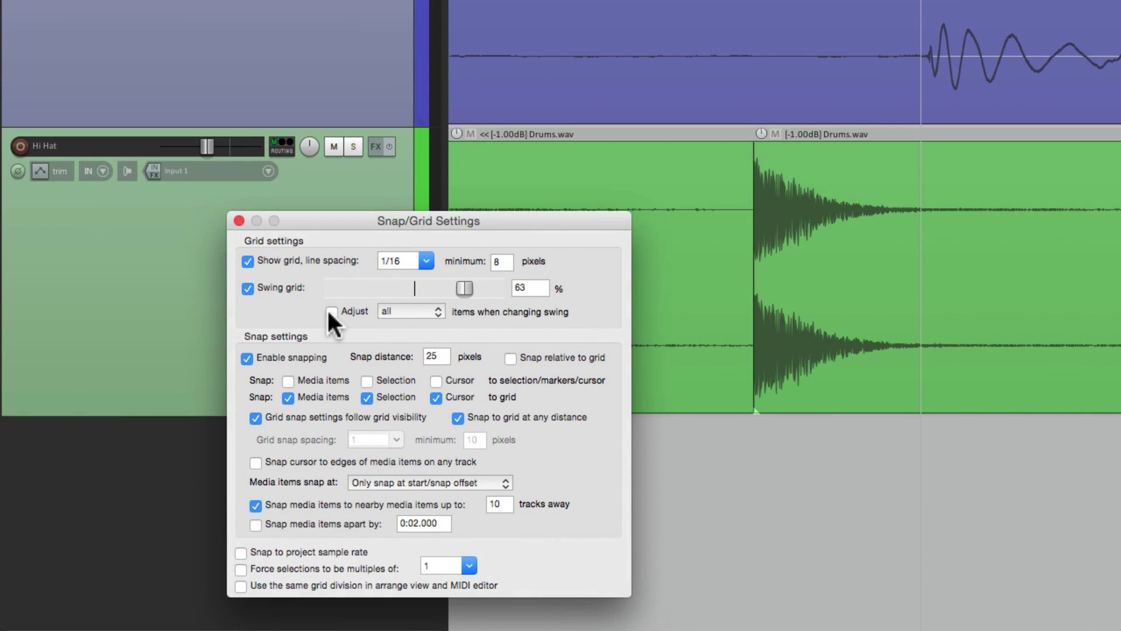
{"action": "left_click", "coordinate": [404, 308]}
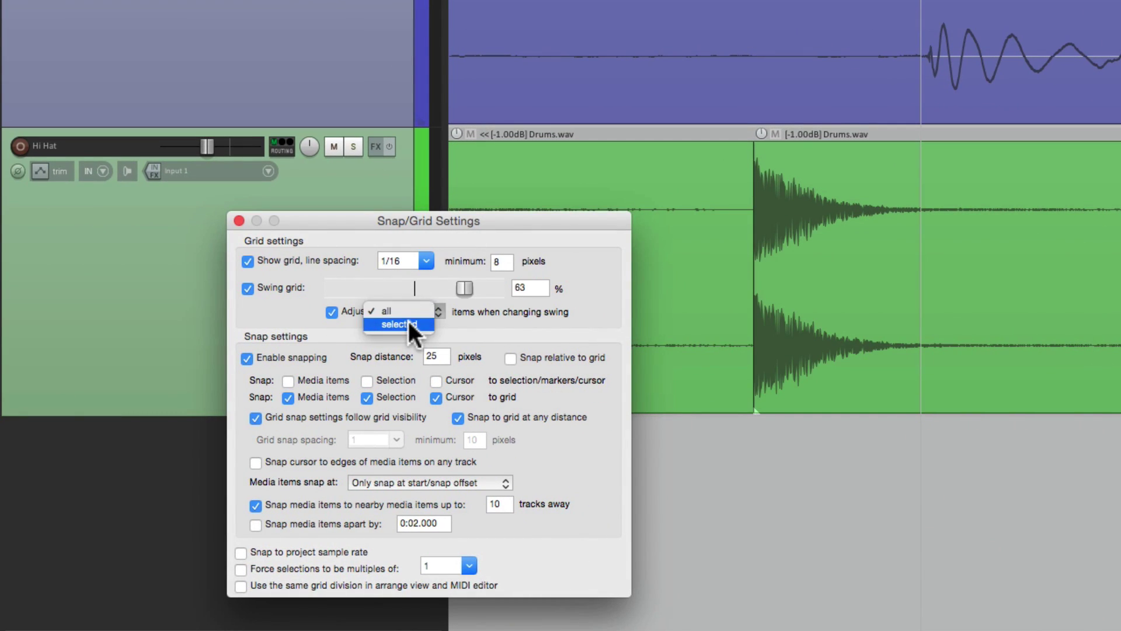
{"action": "left_click", "coordinate": [408, 321]}
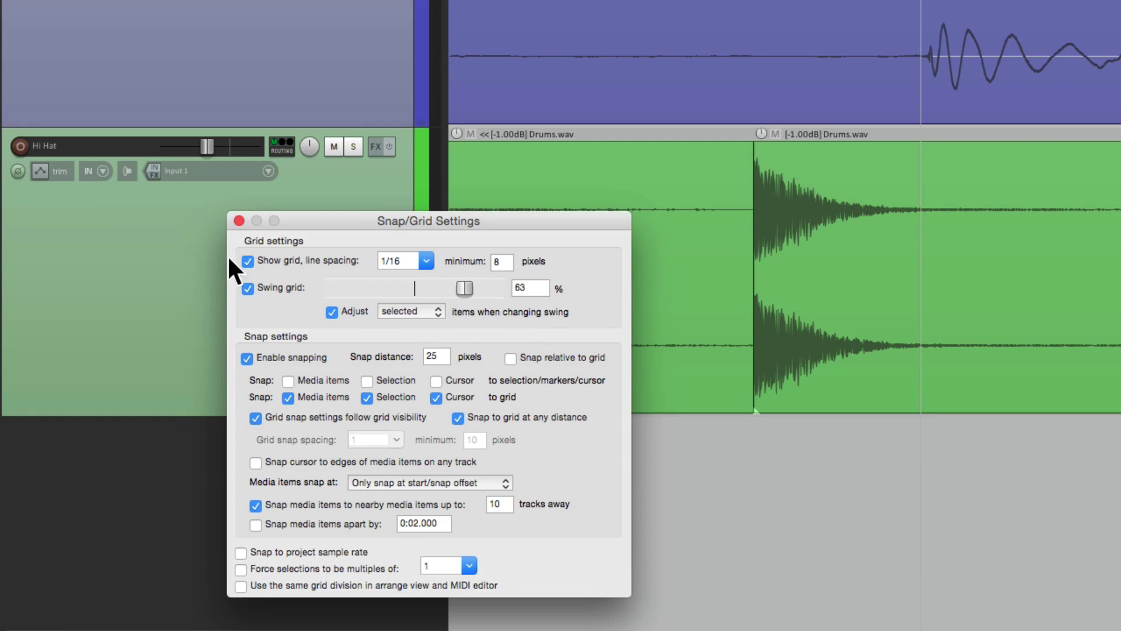
Select the Hi Hat items, reset the swing, raise it to 63%, and close the settings
{"action": "left_click", "coordinate": [156, 243]}
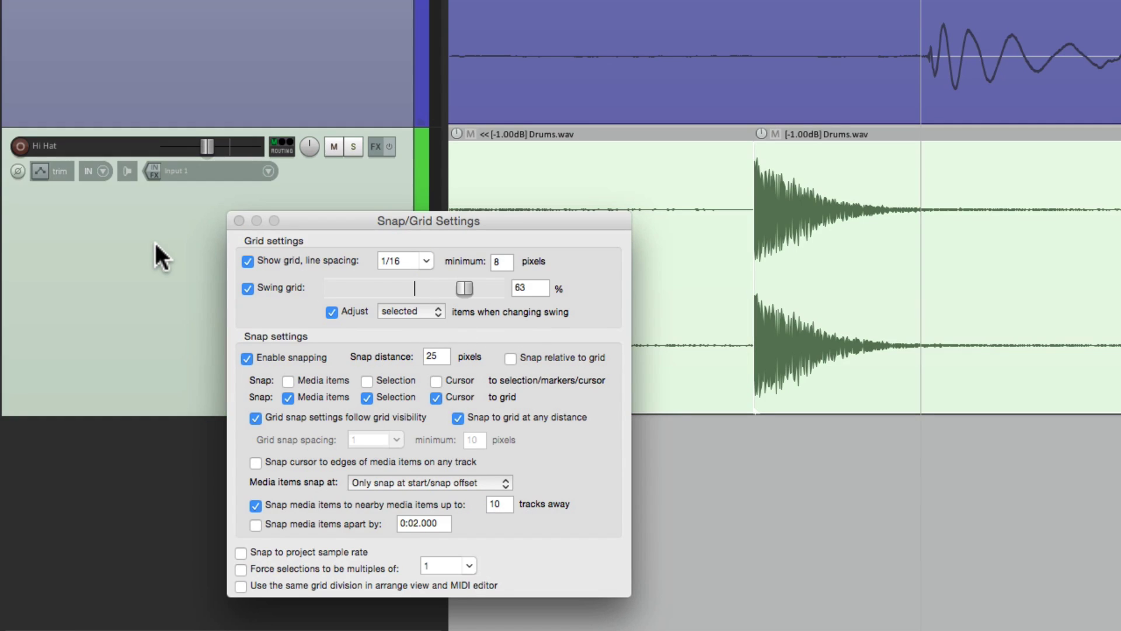
{"action": "double_click", "coordinate": [459, 289]}
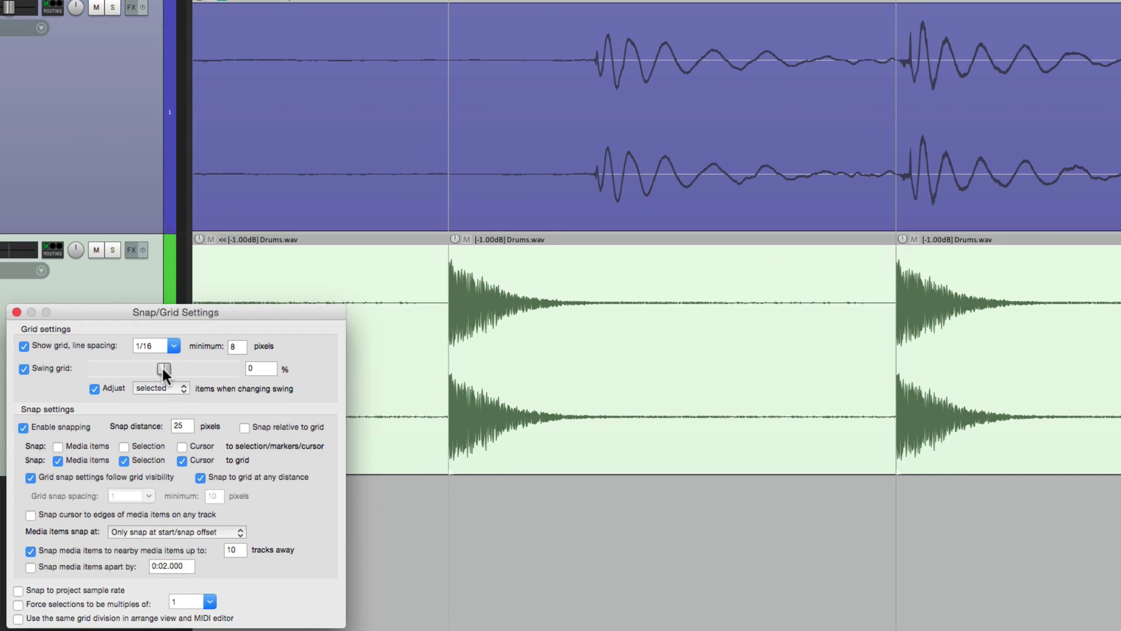
{"action": "left_click_drag", "start_coordinate": [412, 285], "coordinate": [433, 286]}
{"action": "left_click_drag", "start_coordinate": [180, 366], "coordinate": [205, 365]}
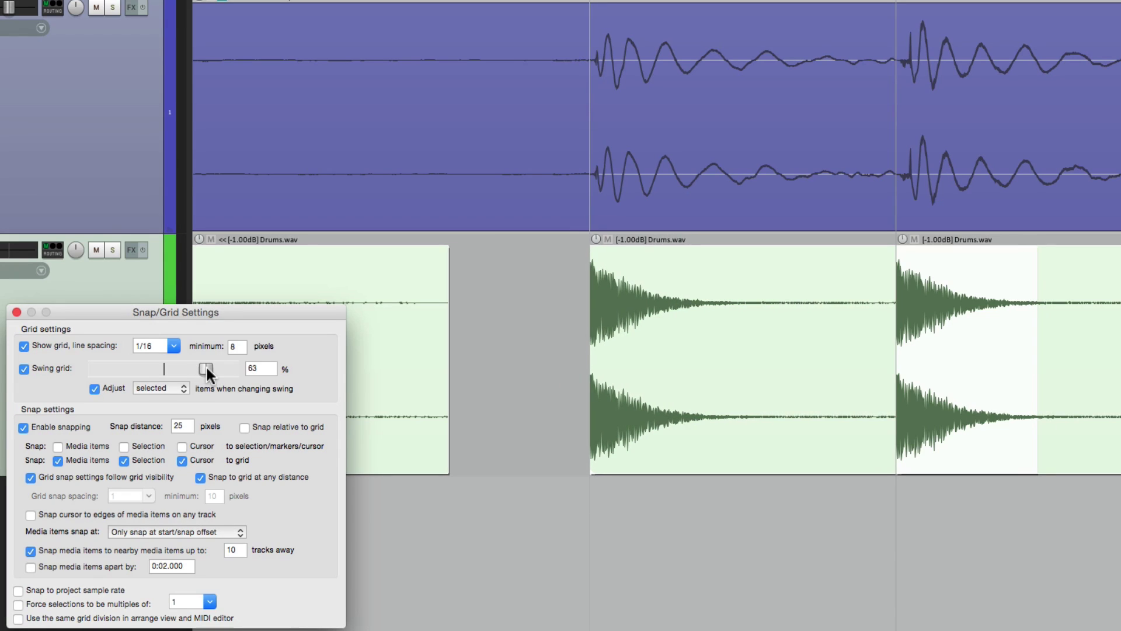
{"action": "left_click", "coordinate": [17, 312]}
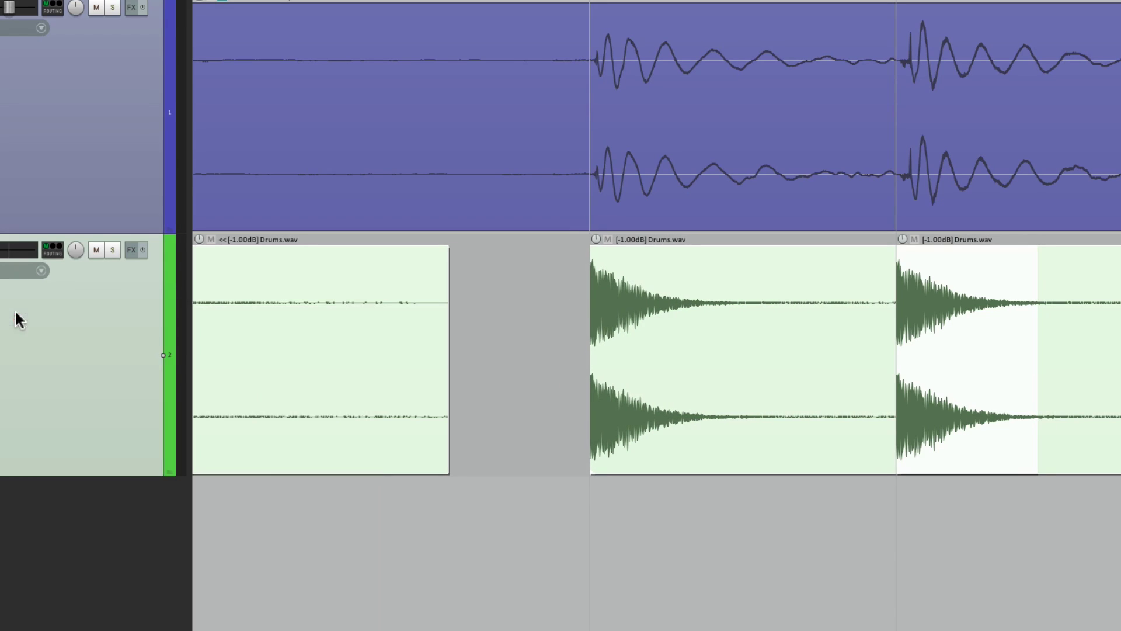
Play the swung hi-hats with the loop, then undo the swing and play the straight version
{"action": "scroll", "coordinate": [446, 430], "scroll_direction": "down", "scroll_amount": 5}
{"action": "scroll", "coordinate": [447, 430], "scroll_direction": "down", "scroll_amount": 3}
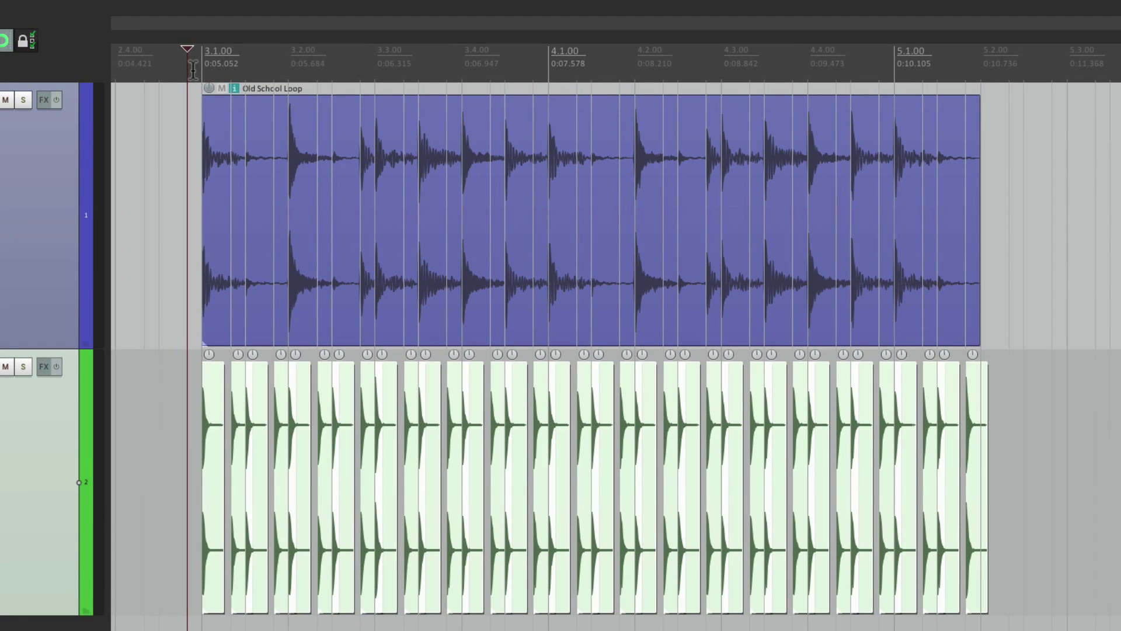
{"action": "key", "text": "space"}
{"action": "key", "text": "ctrl+z"}
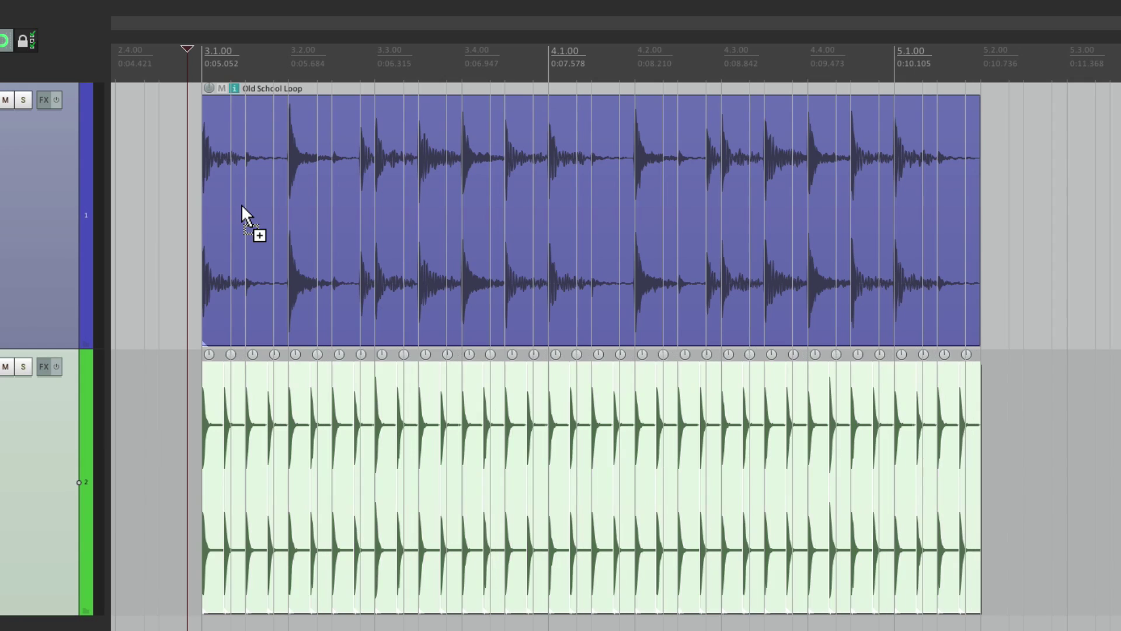
{"action": "key", "text": "space"}
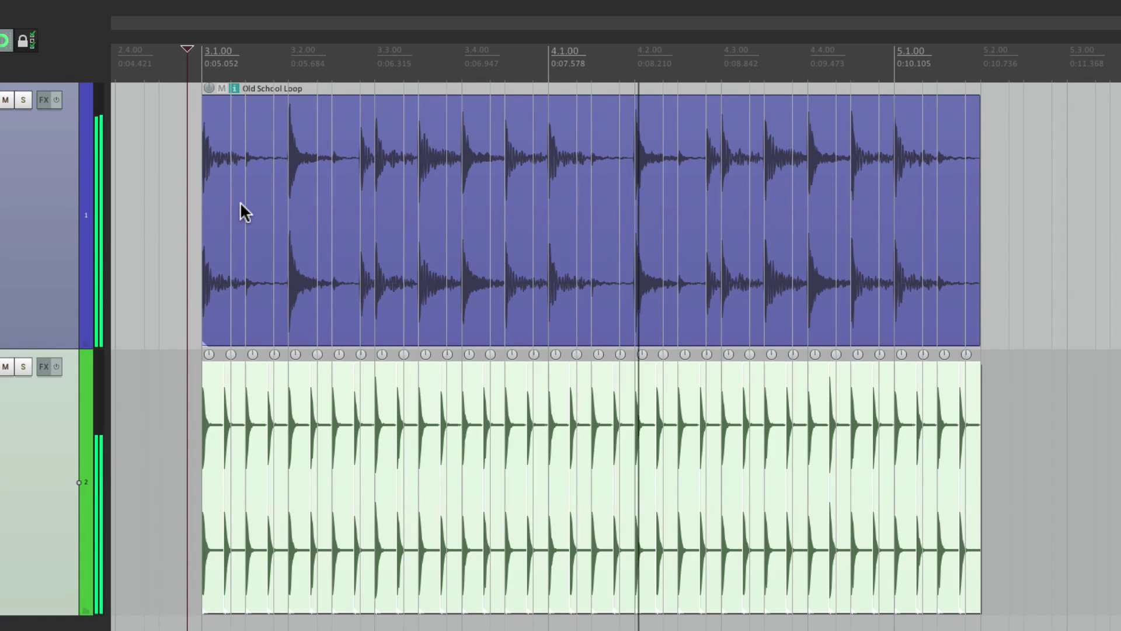
{"action": "key", "text": "space"}
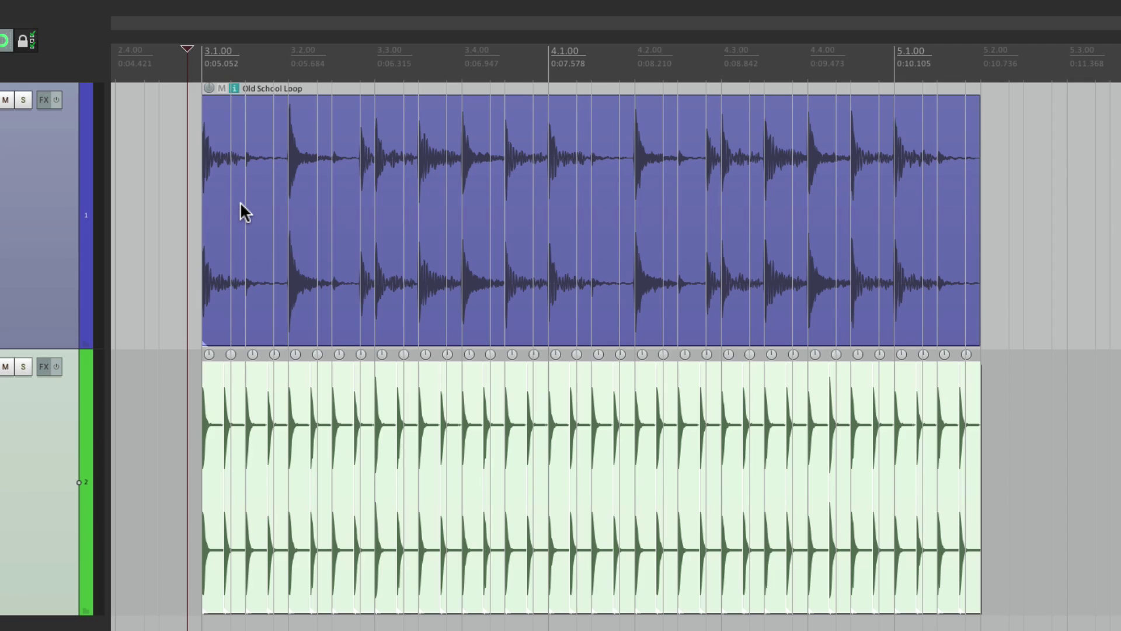
Redo the swing, play the swung hi-hats again, and reopen Snap/Grid Settings
{"action": "key", "text": "d"}
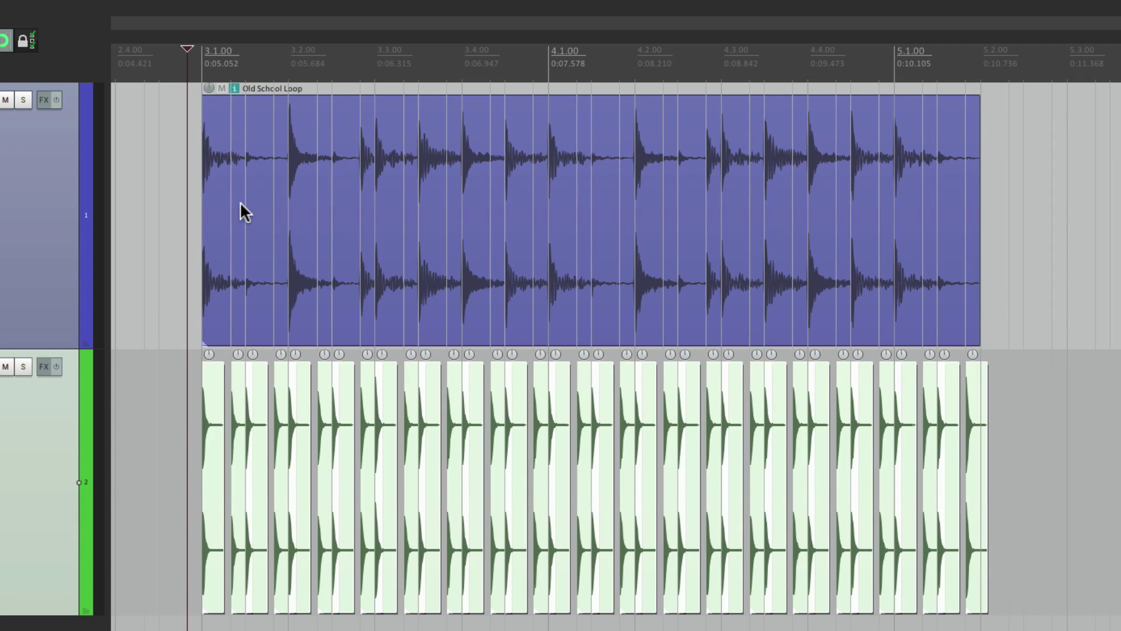
{"action": "key", "text": "space"}
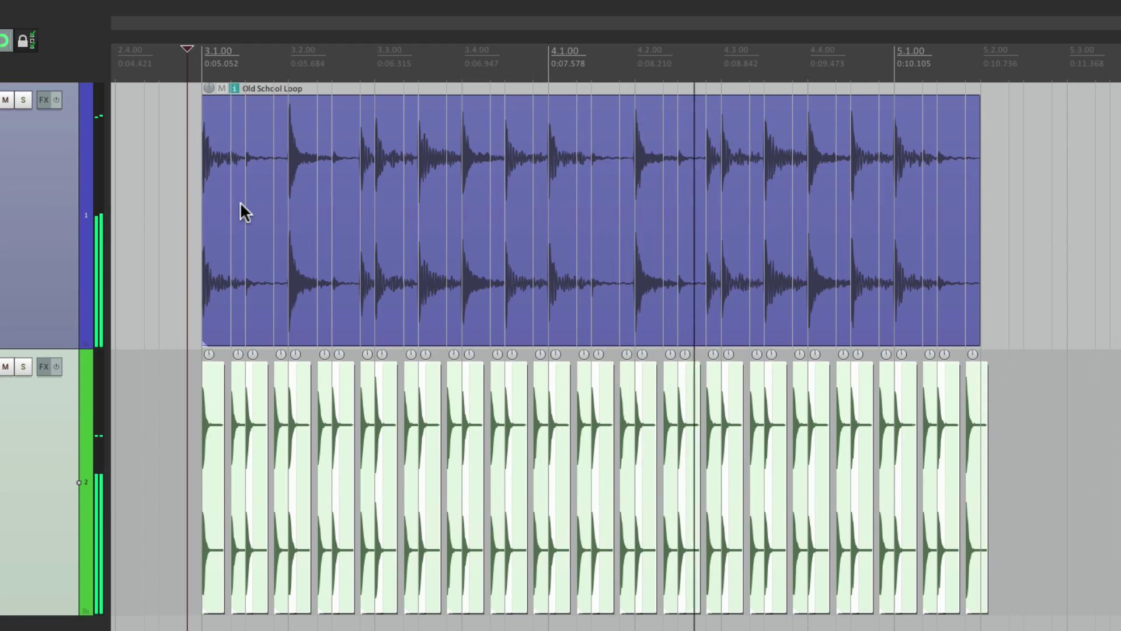
{"action": "key", "text": "space"}
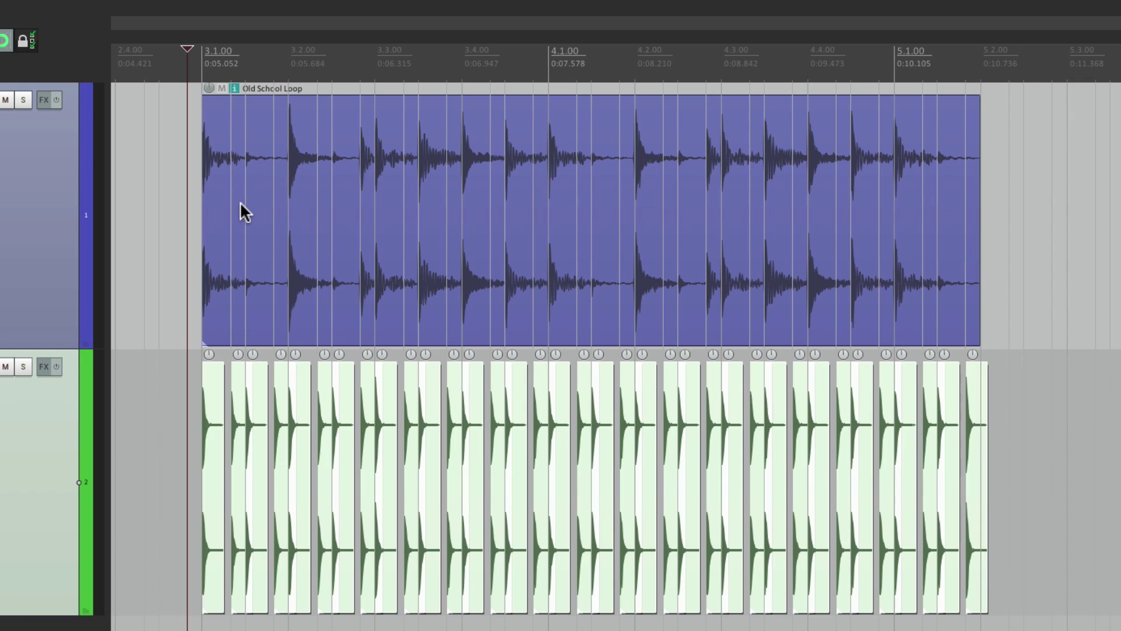
{"action": "key", "text": "alt+l"}
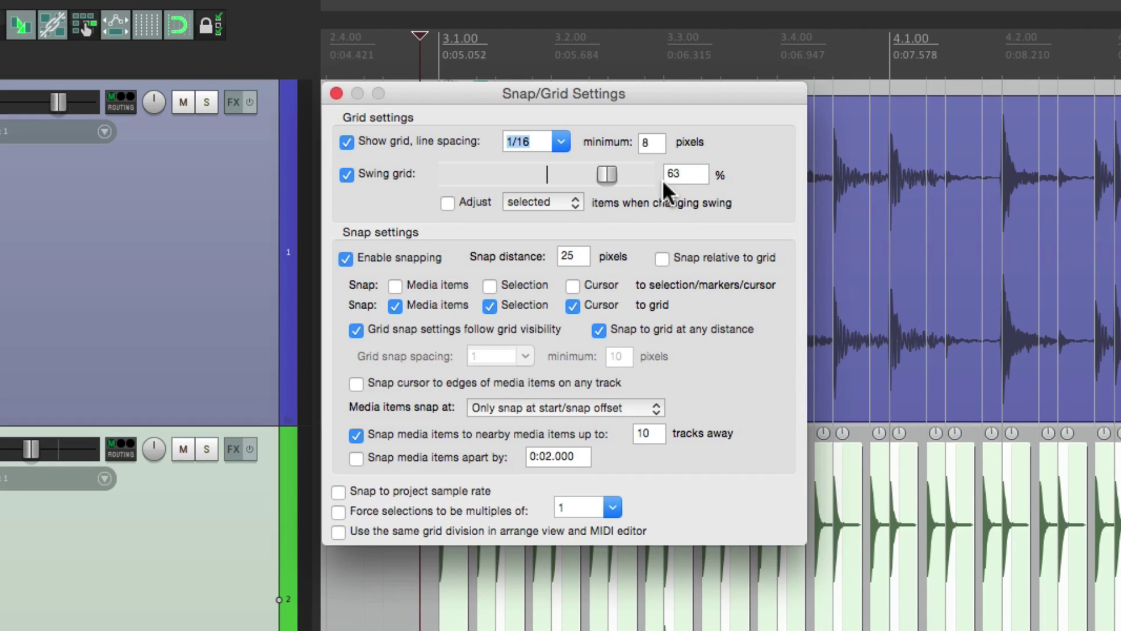
Close Snap/Grid Settings and zoom in on the swung Hi Hat slices below the loop
{"action": "left_click", "coordinate": [337, 94]}
{"action": "scroll", "coordinate": [556, 238], "scroll_direction": "up", "scroll_amount": 5}
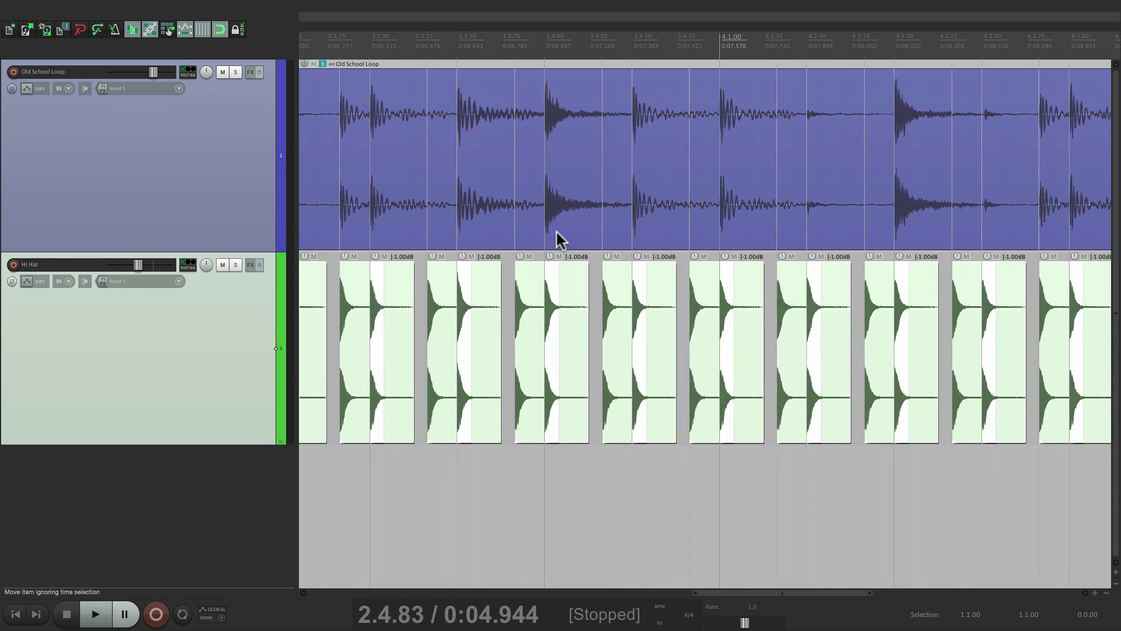
{"action": "scroll", "coordinate": [556, 240], "scroll_direction": "up", "scroll_amount": 4}
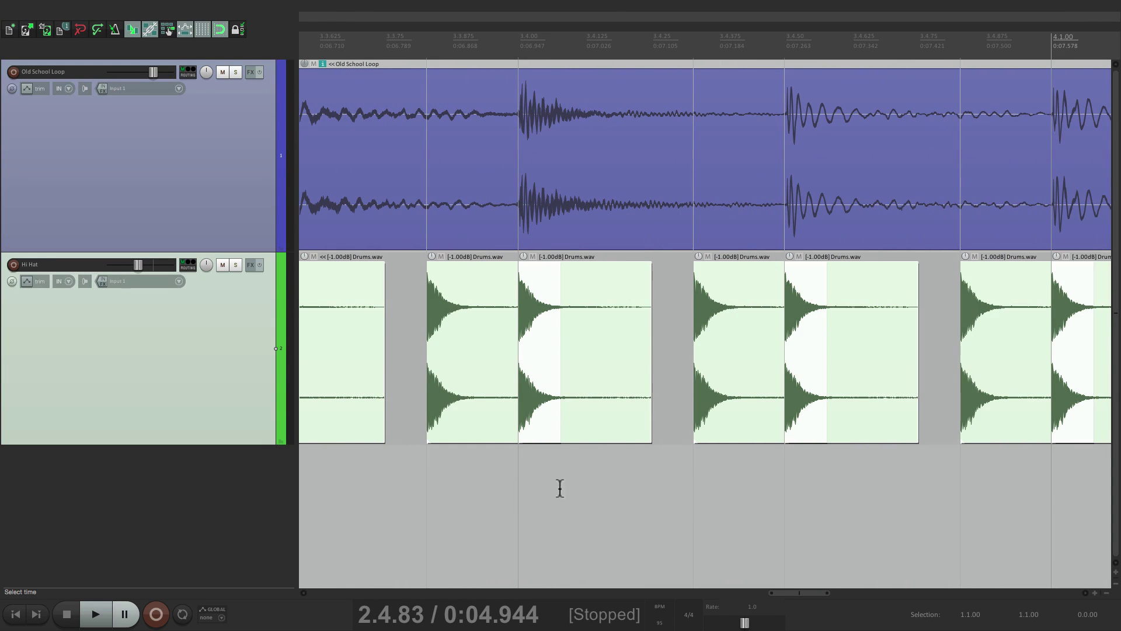